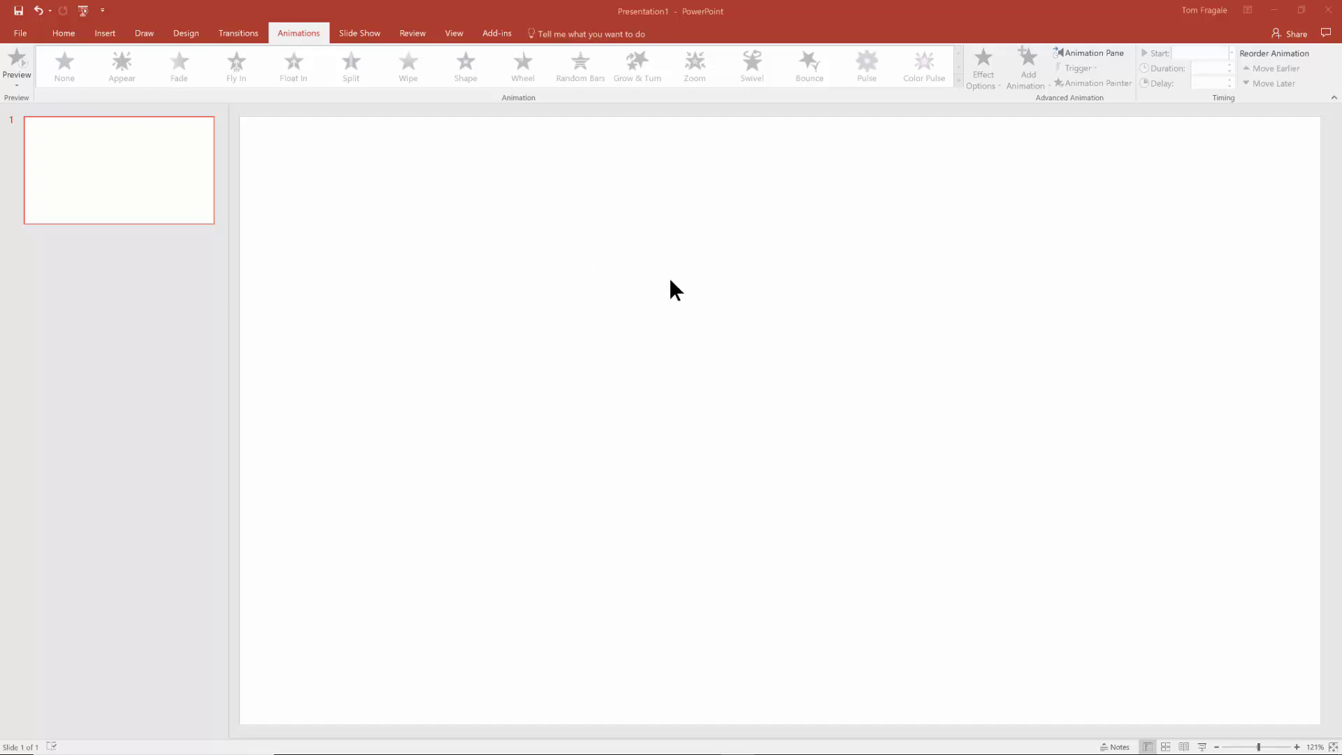
- Place a 1-inch blue oval shape on the slide
left_click(105, 33)
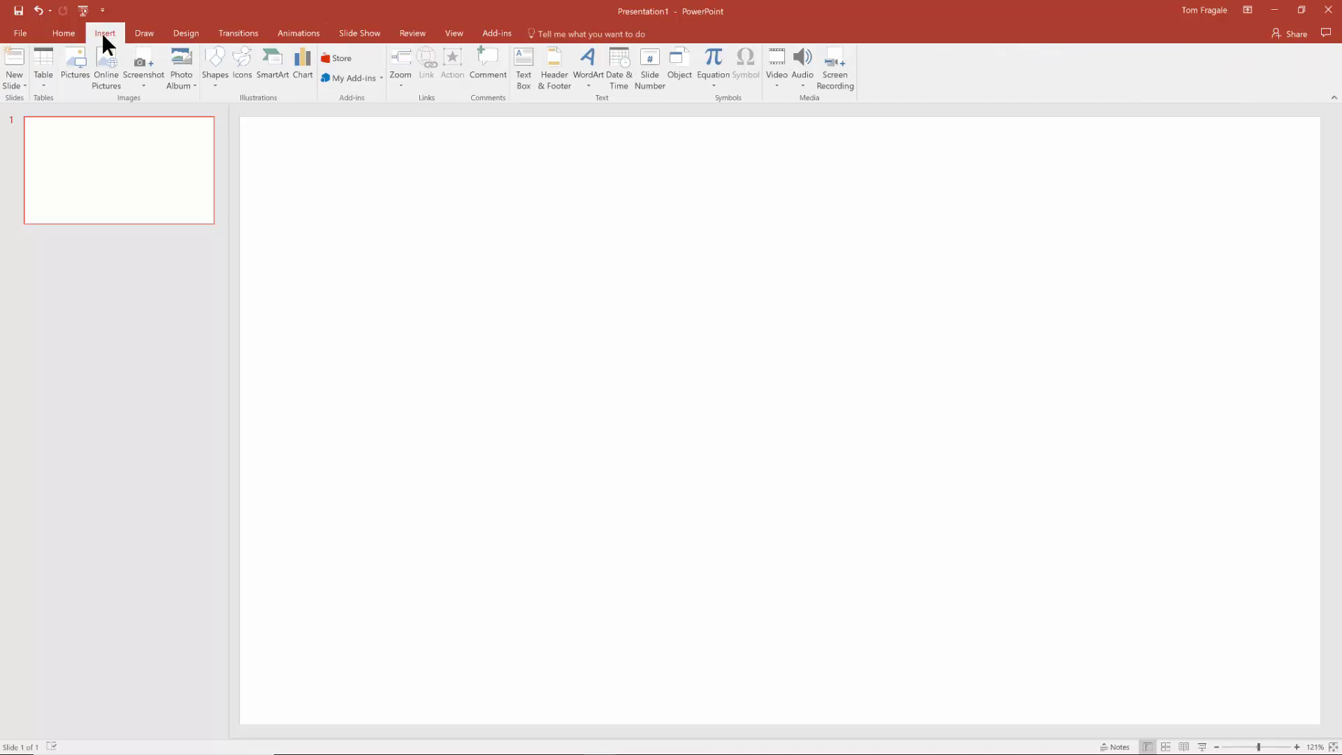
left_click(214, 88)
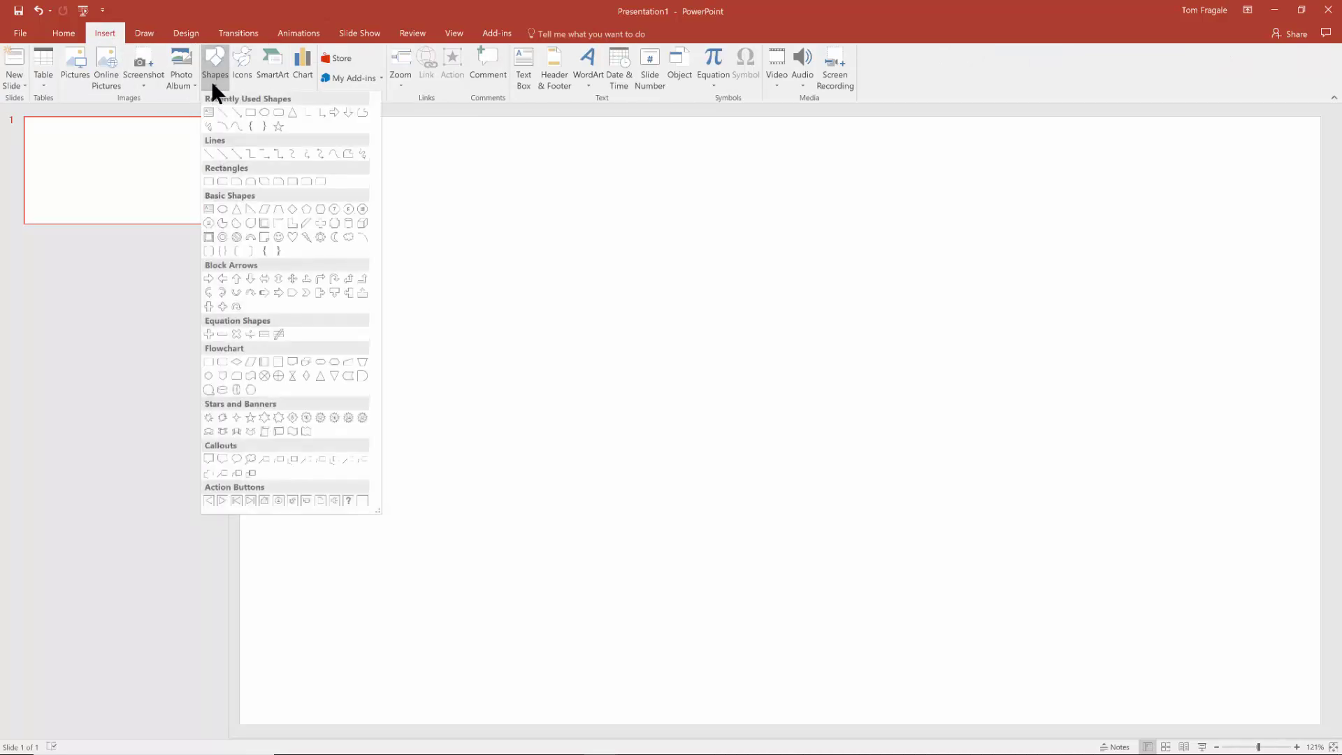
left_click(265, 112)
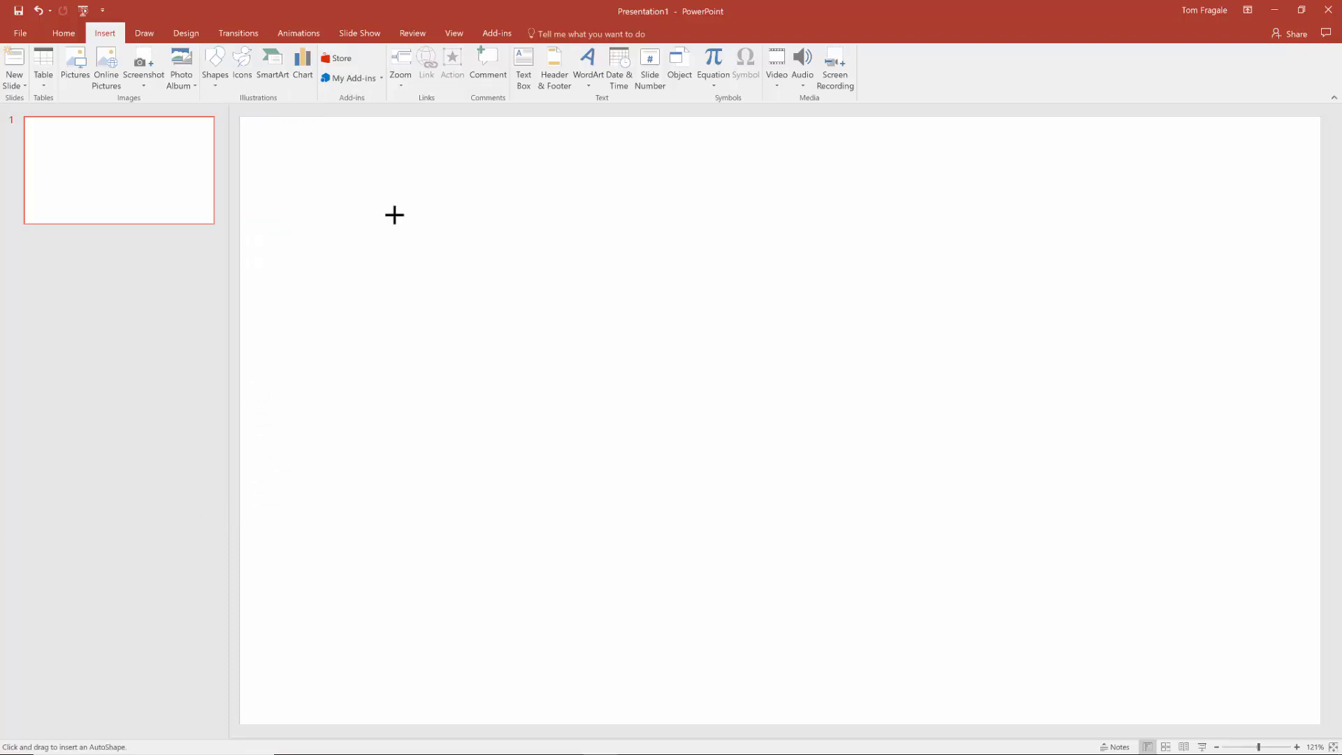
left_click(394, 215)
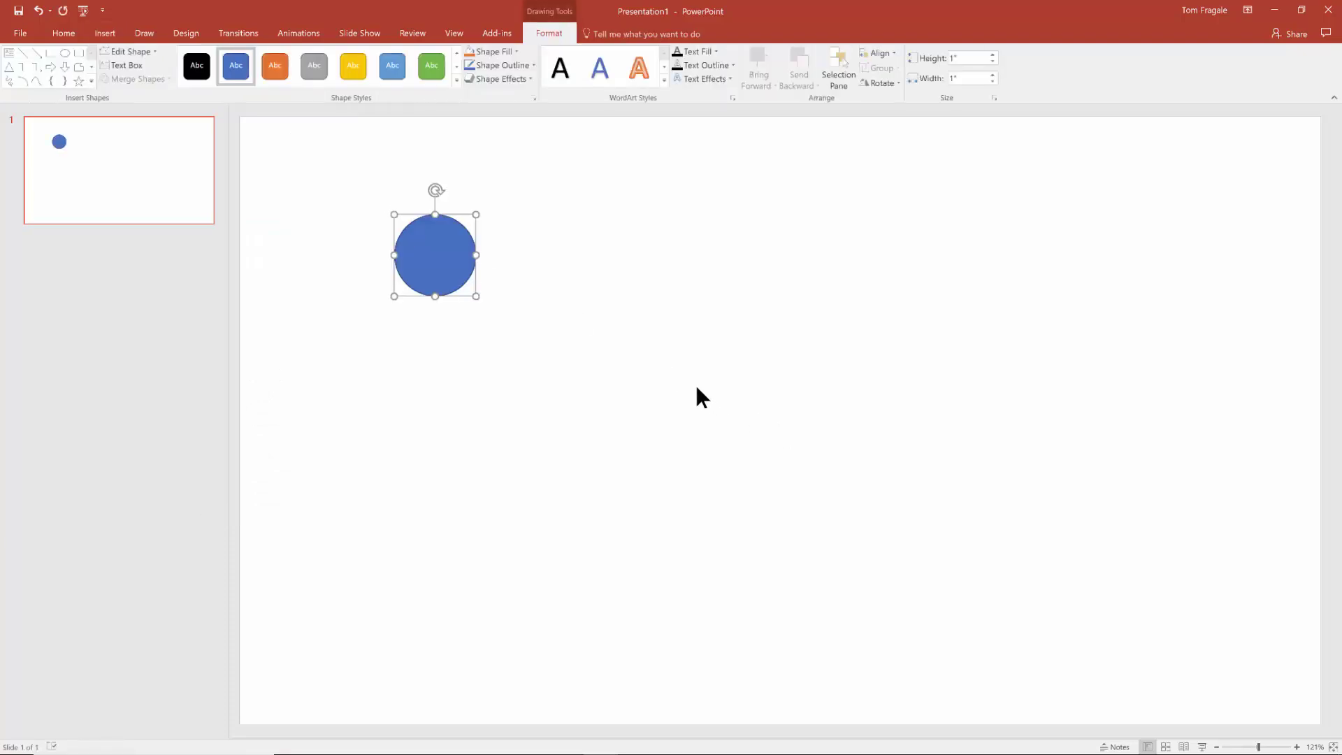
- Type 'Click here to go' and, on a new line, 'to an Excel' inside the circle
type("Click here to got")
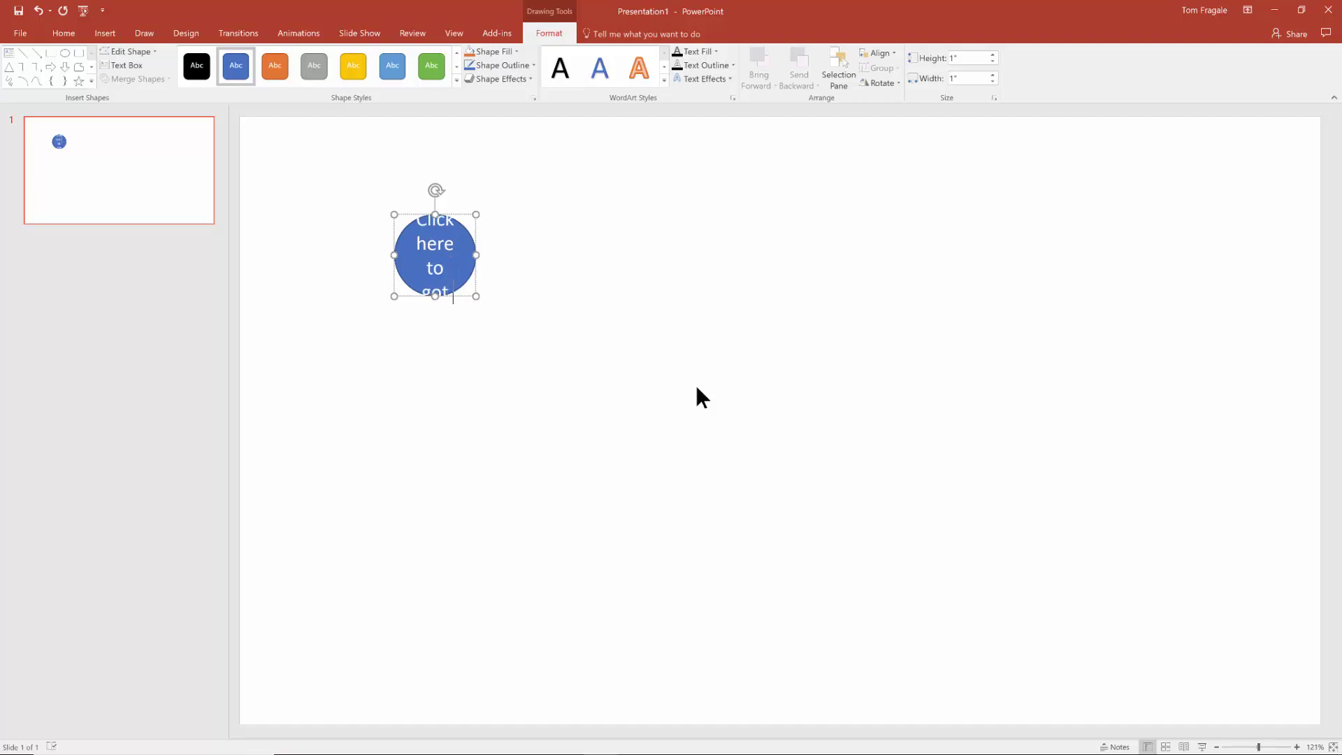
key("BackSpace")
key("Return")
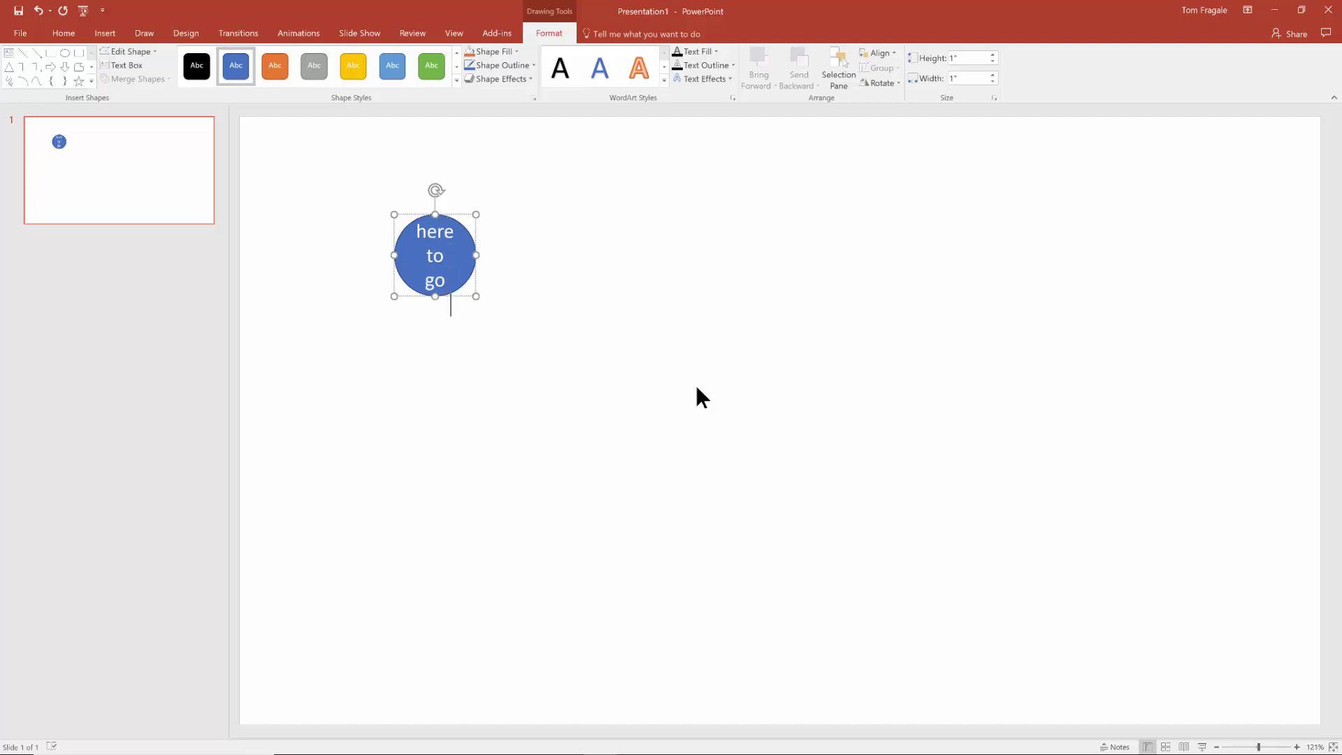
type("to an ")
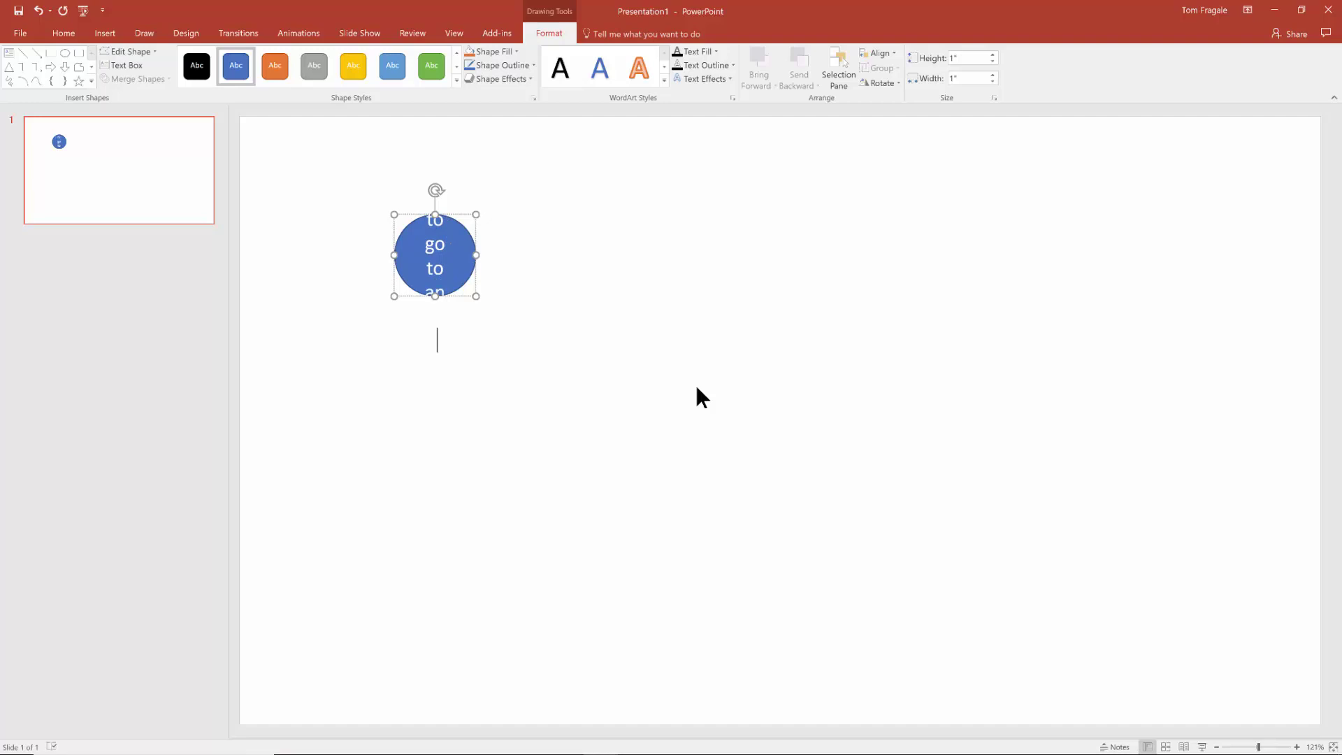
type("Excel")
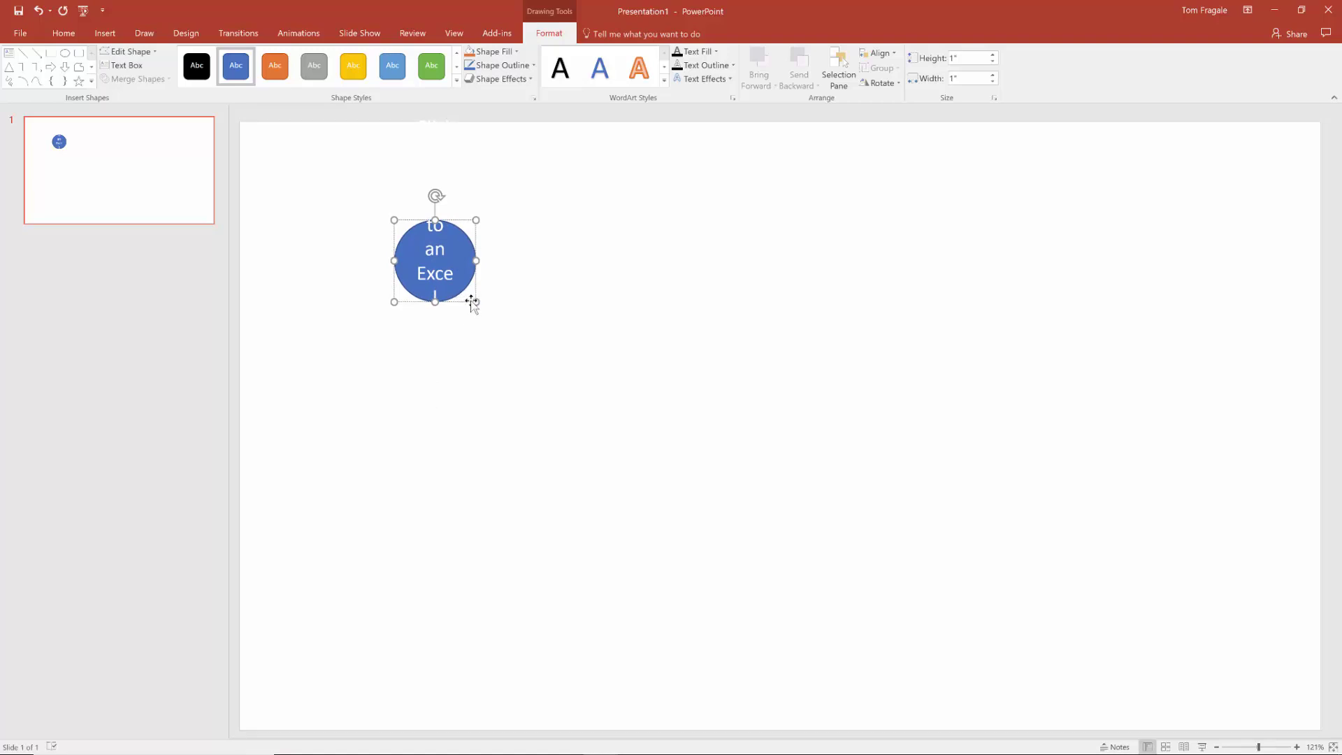
- Stretch the circle into an ellipse, move it top-left, set its text to 12 pt, and shrink it
left_click_drag(474, 302, 608, 371)
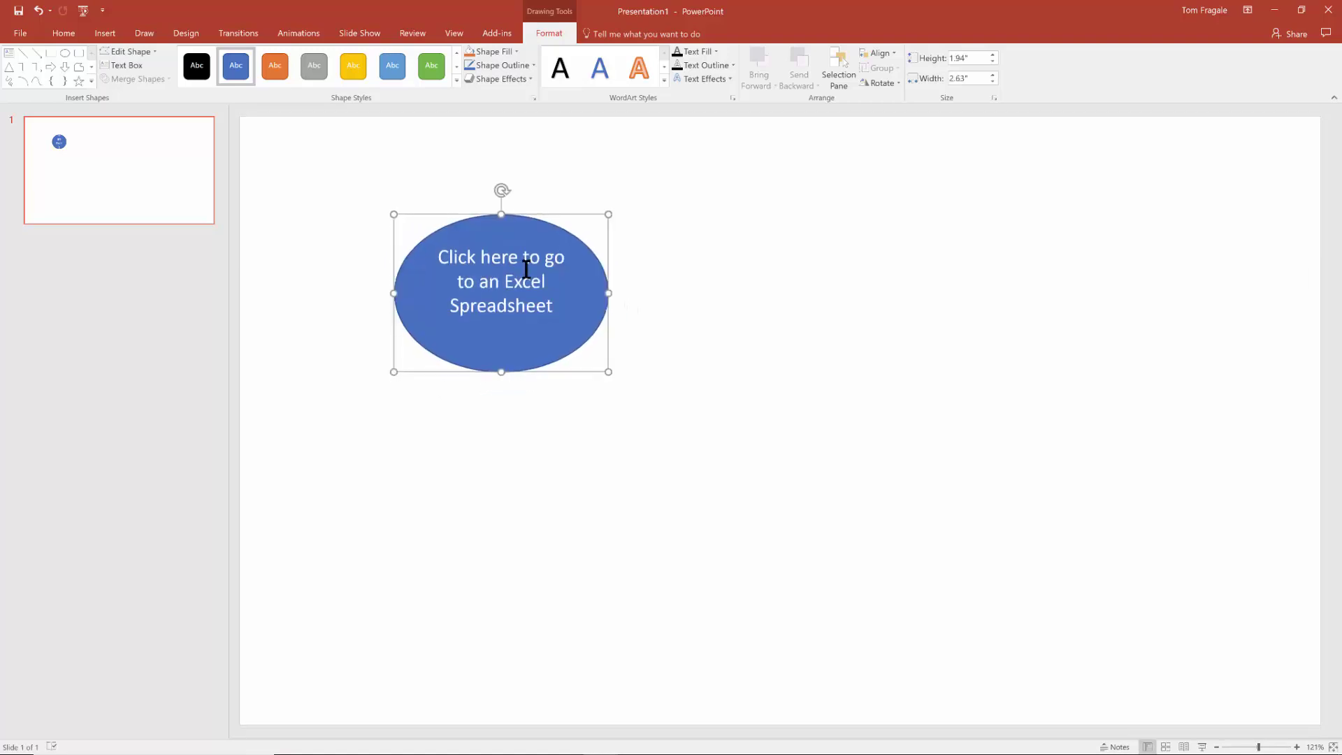
left_click_drag(465, 216, 346, 153)
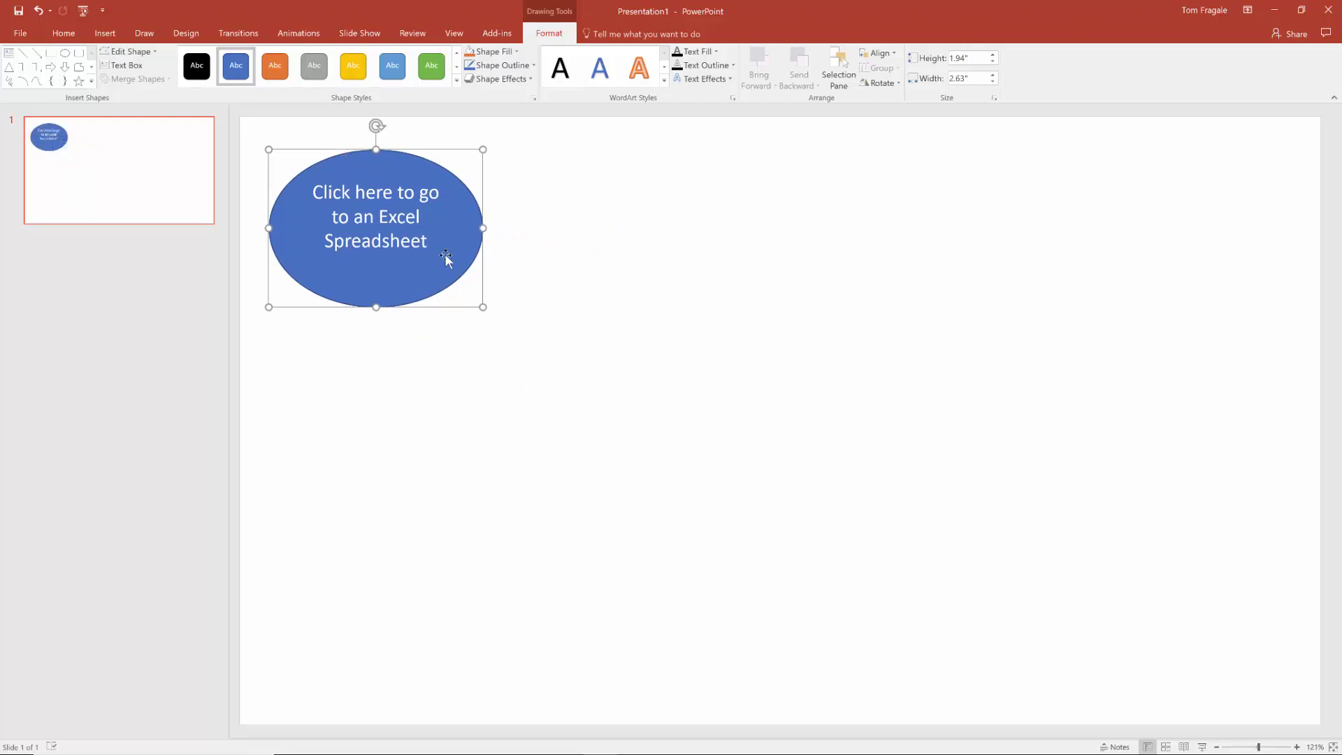
double_click(387, 234)
left_click_drag(386, 227, 314, 192)
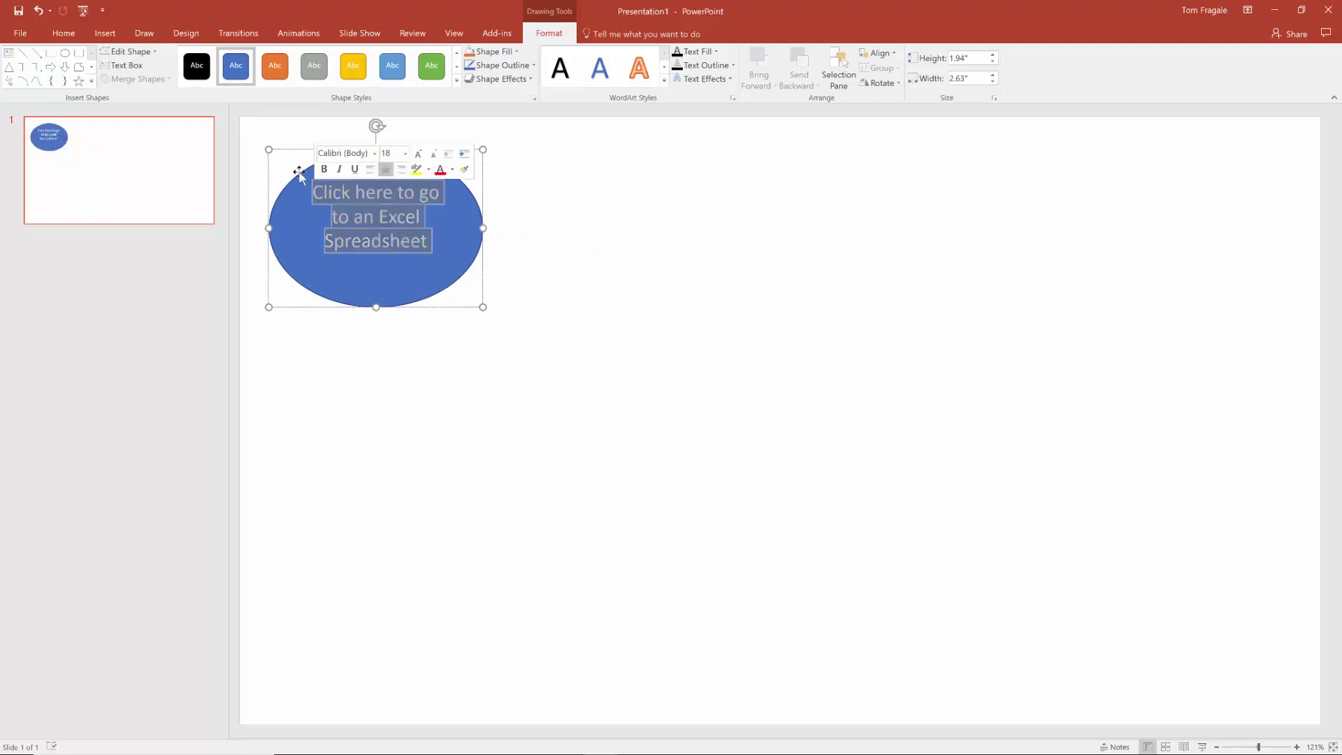
left_click(61, 35)
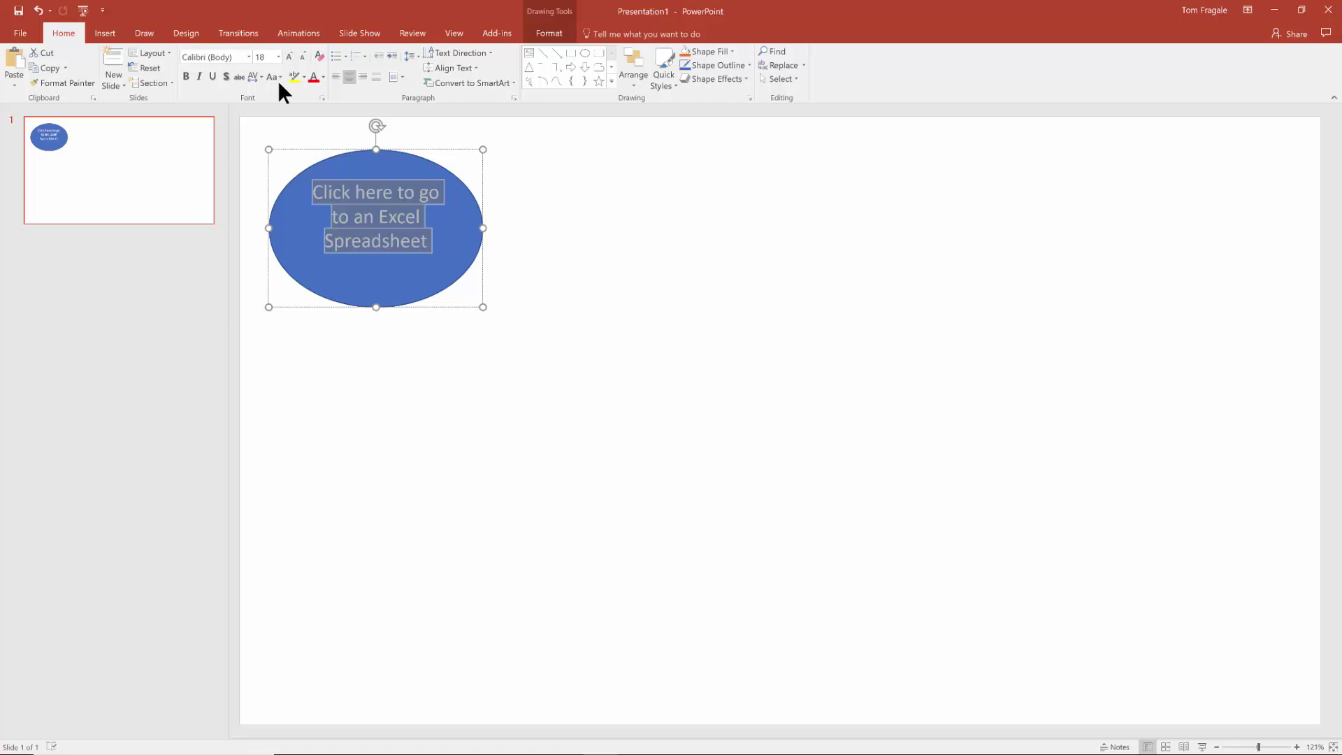
left_click(278, 56)
left_click(260, 135)
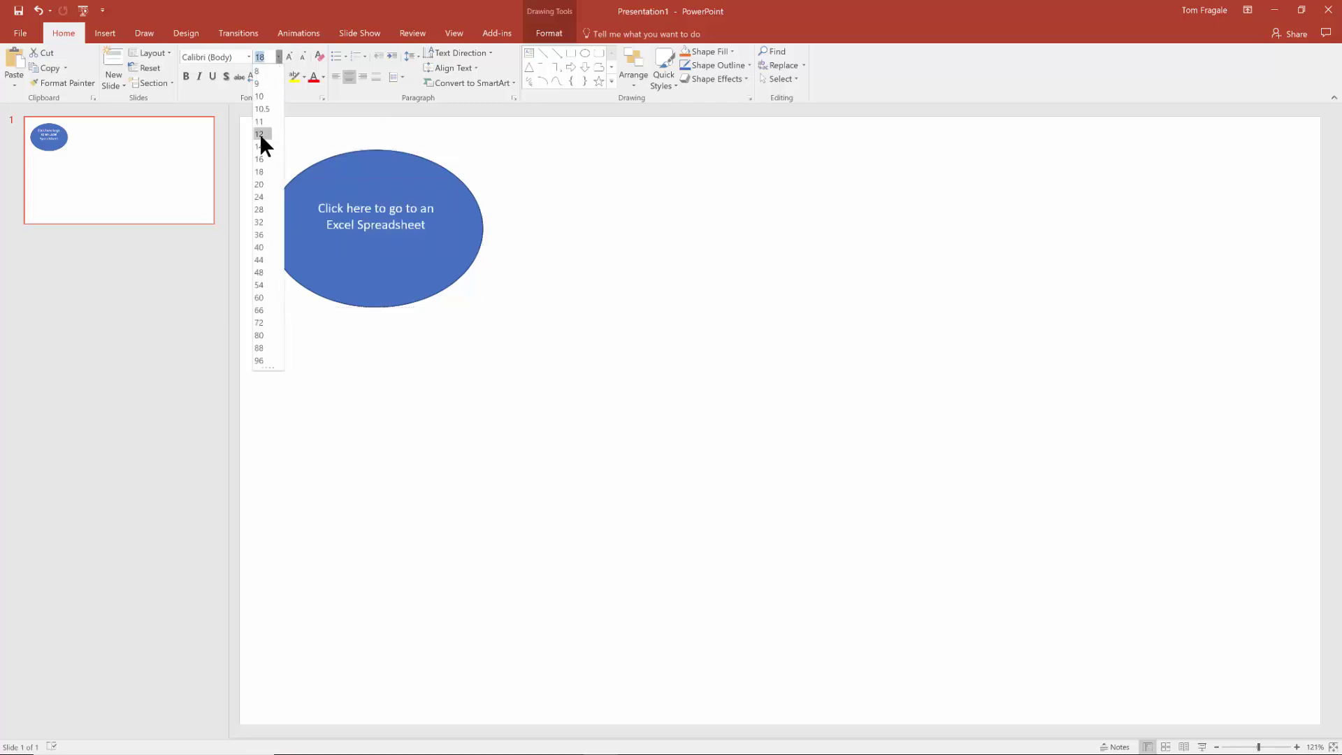
left_click_drag(479, 305, 417, 243)
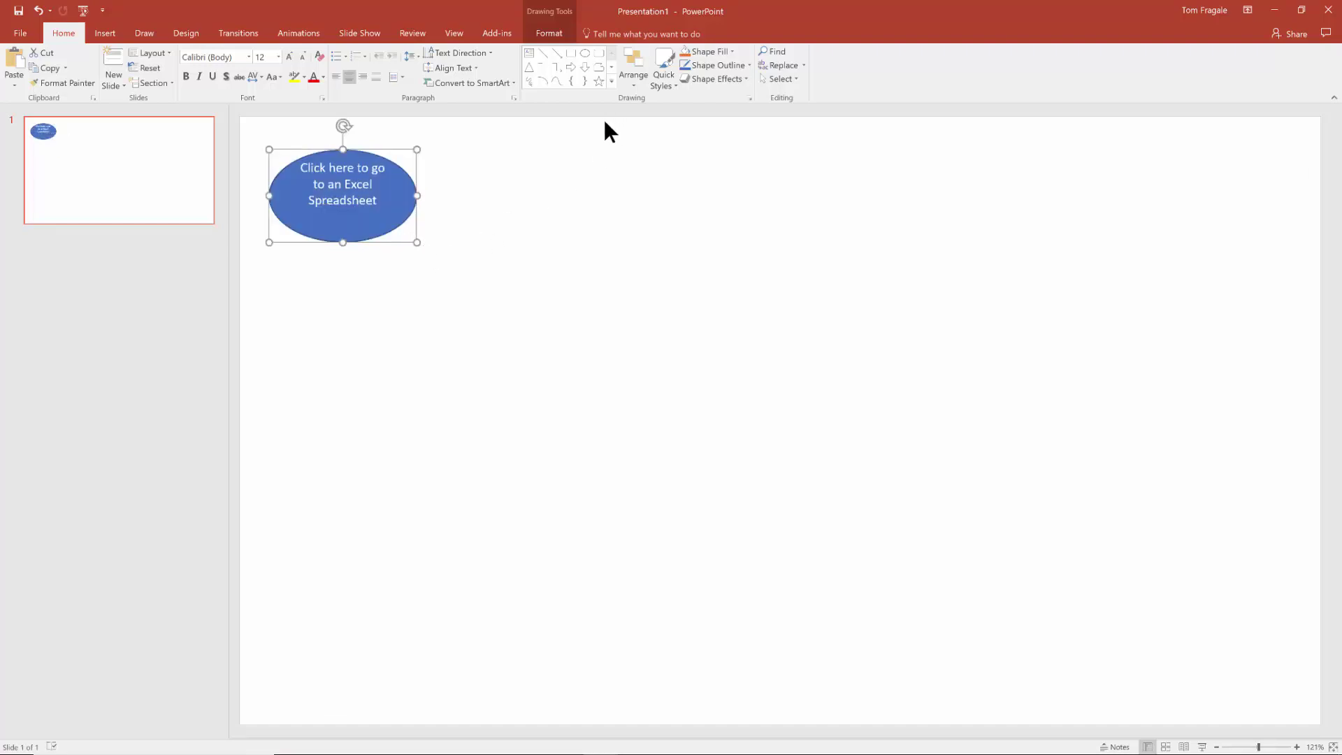
- Reselect the oval and bring up the Insert Hyperlink dialog from the Insert tab
left_click(610, 223)
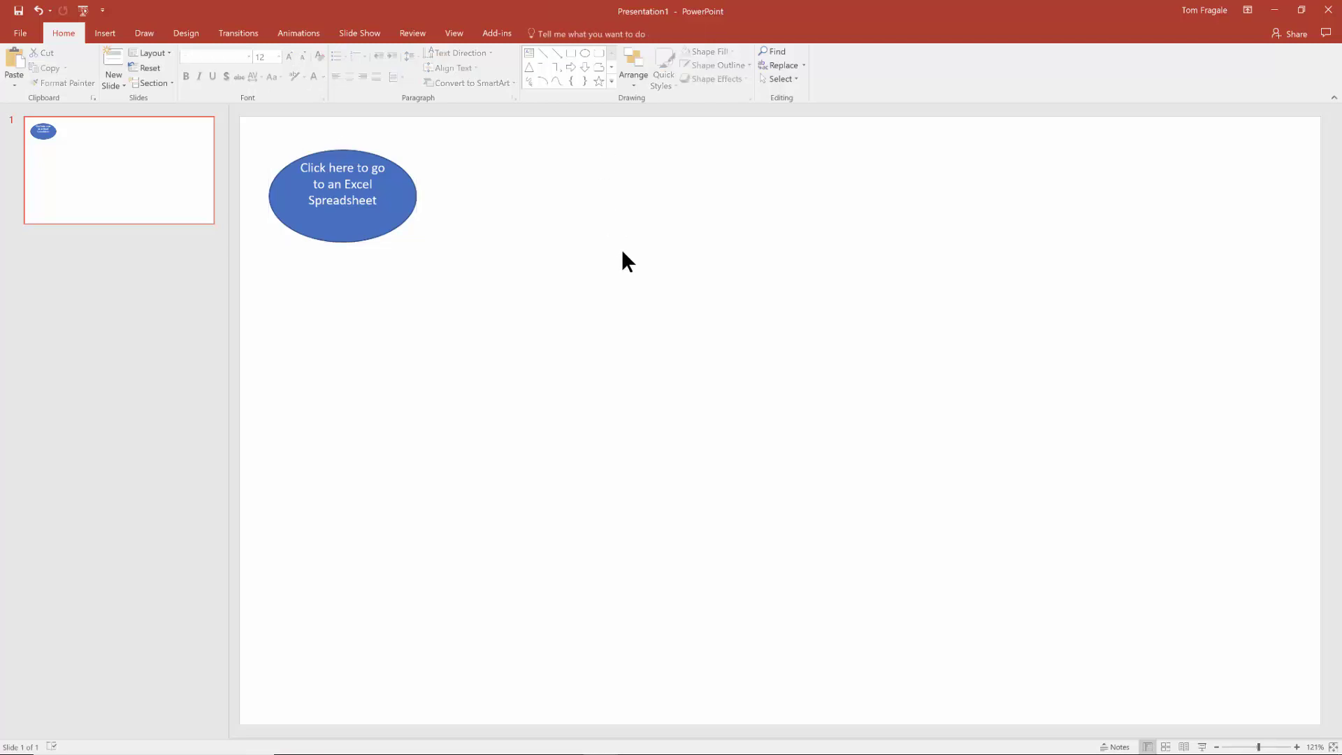
left_click(378, 201)
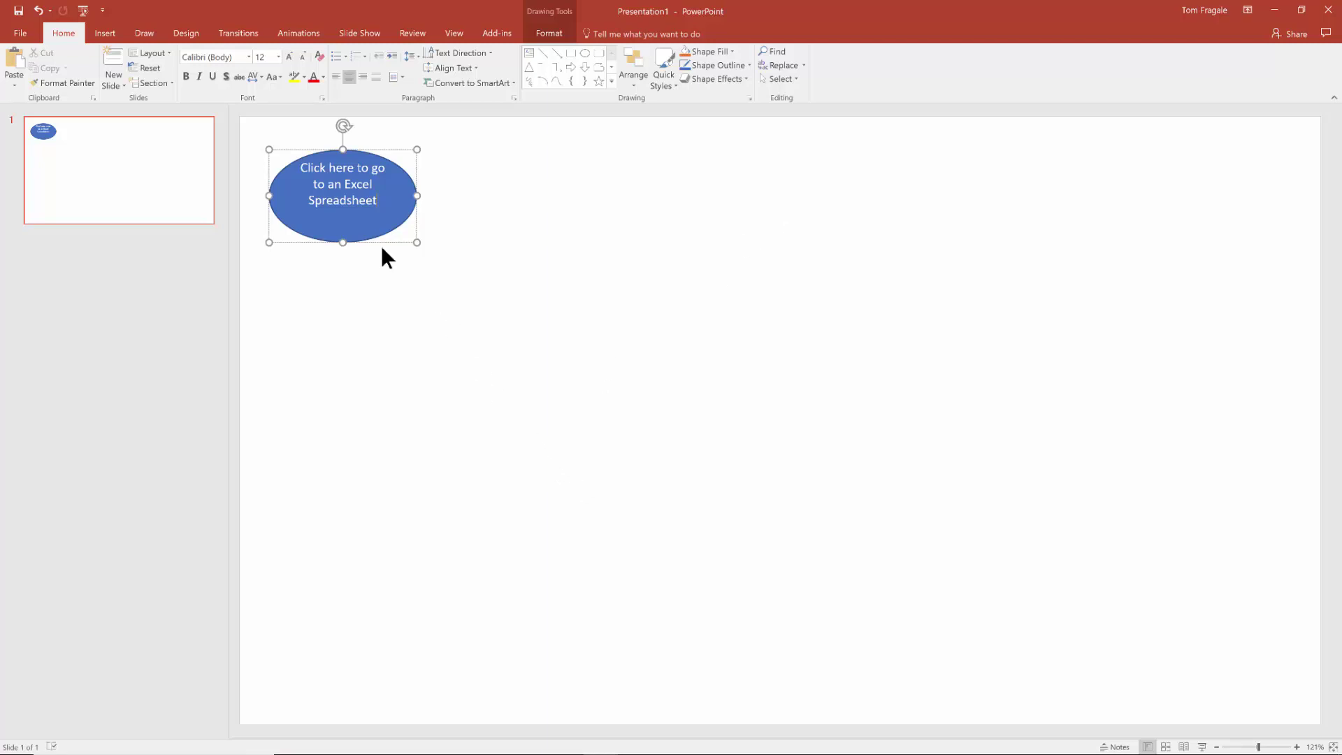
left_click(101, 35)
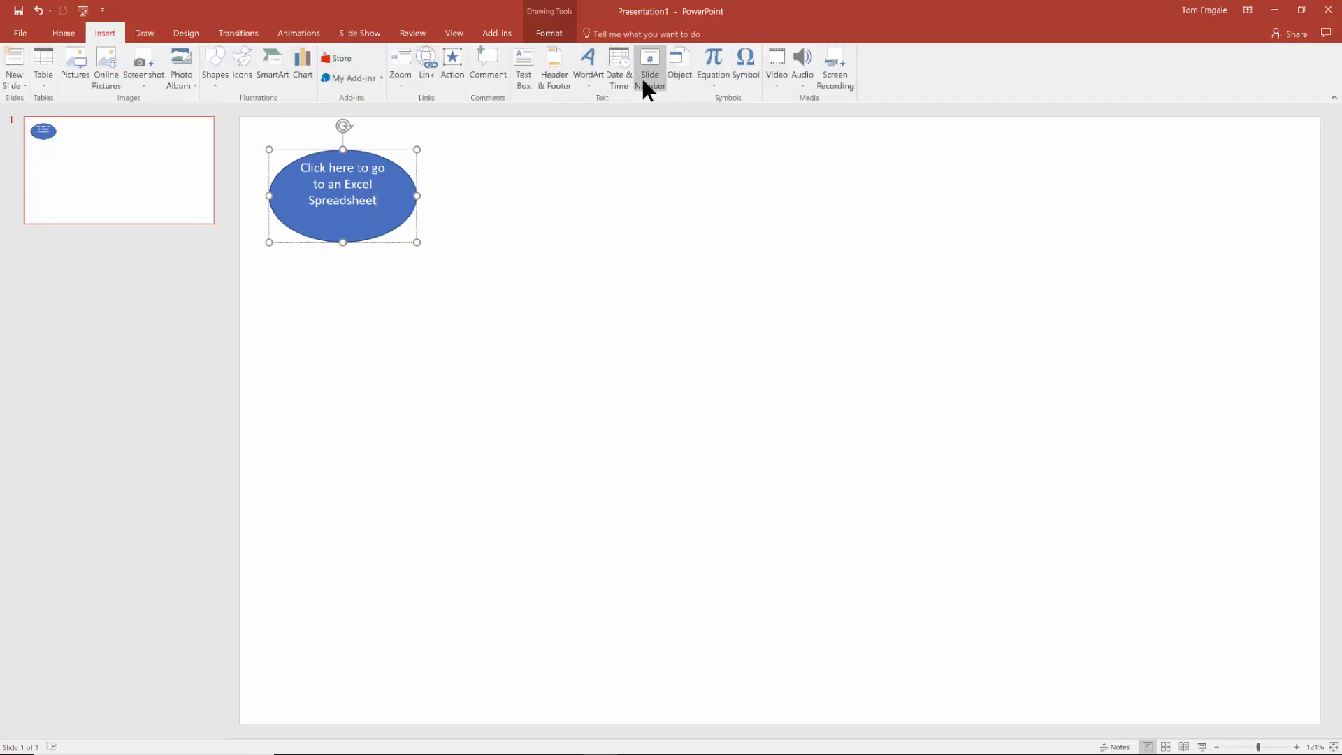
left_click(434, 63)
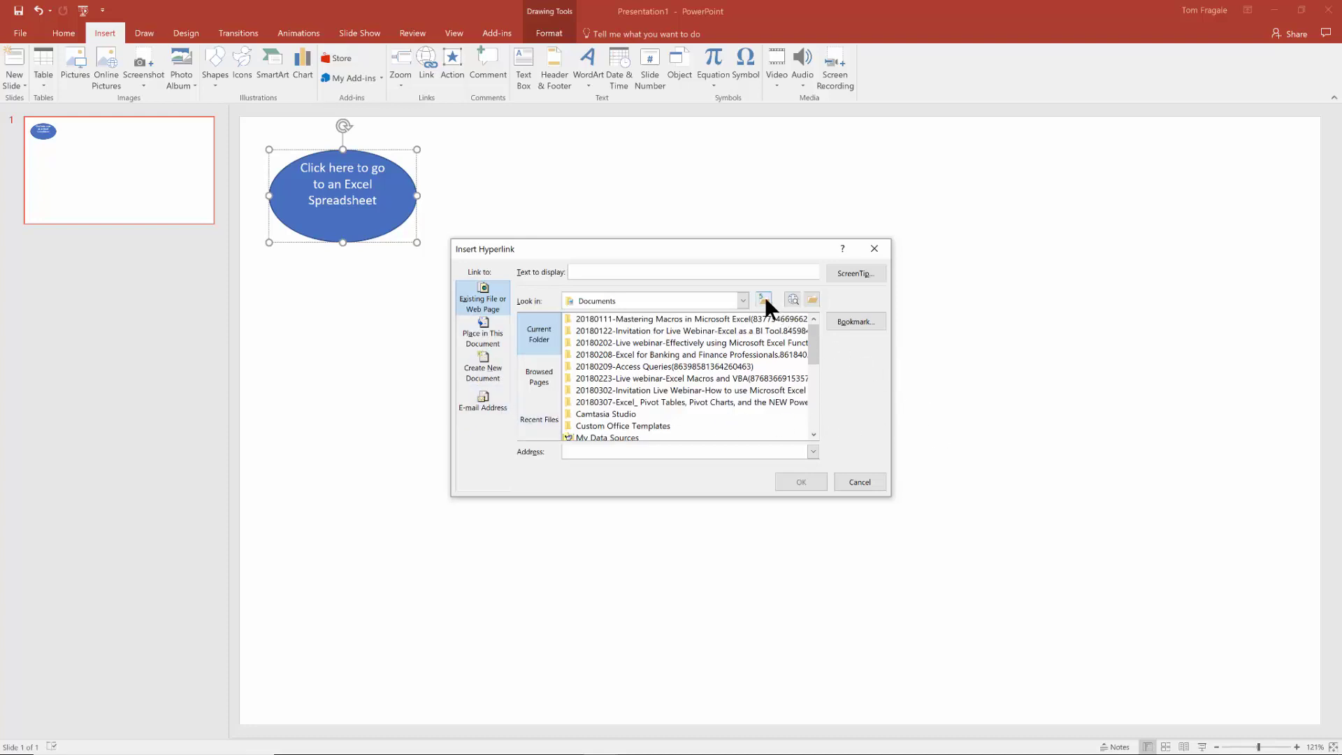
- Browse to Downloads > Class Files and pick banking.xls as the link target
left_click(807, 299)
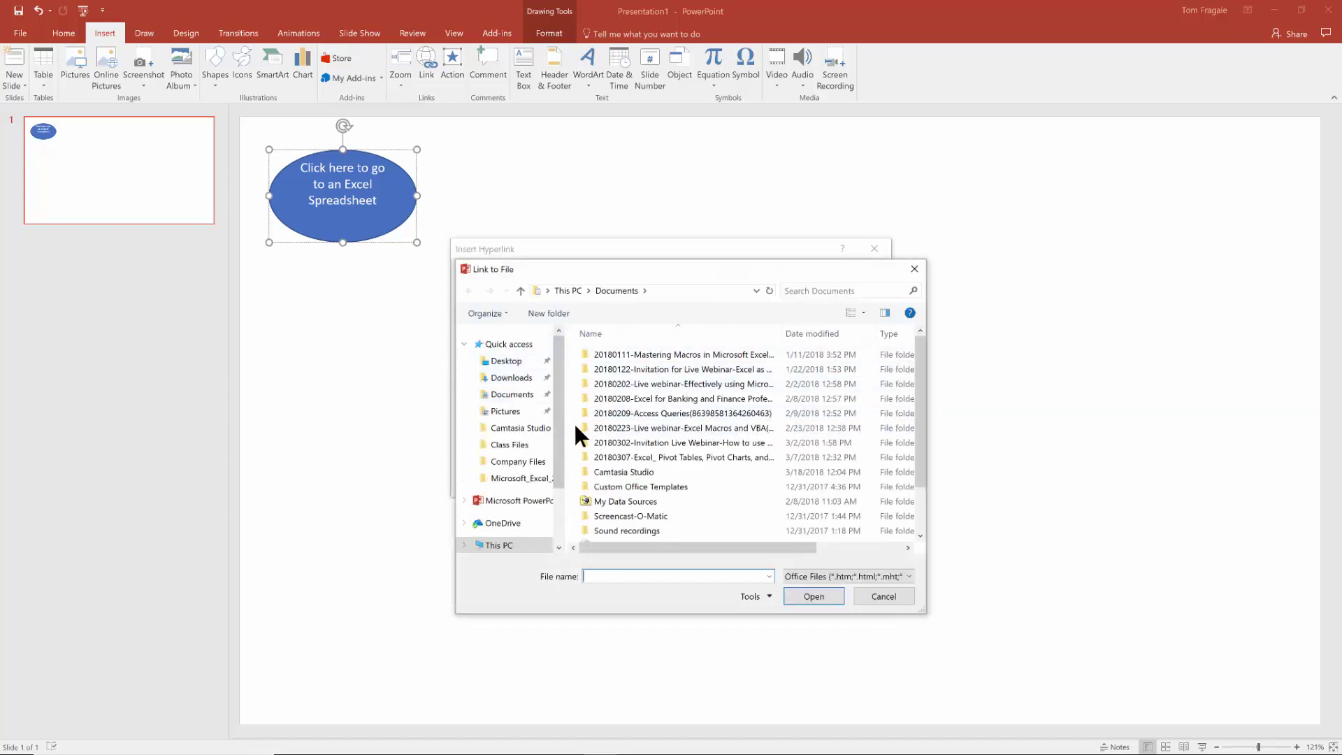
left_click_drag(559, 425, 558, 517)
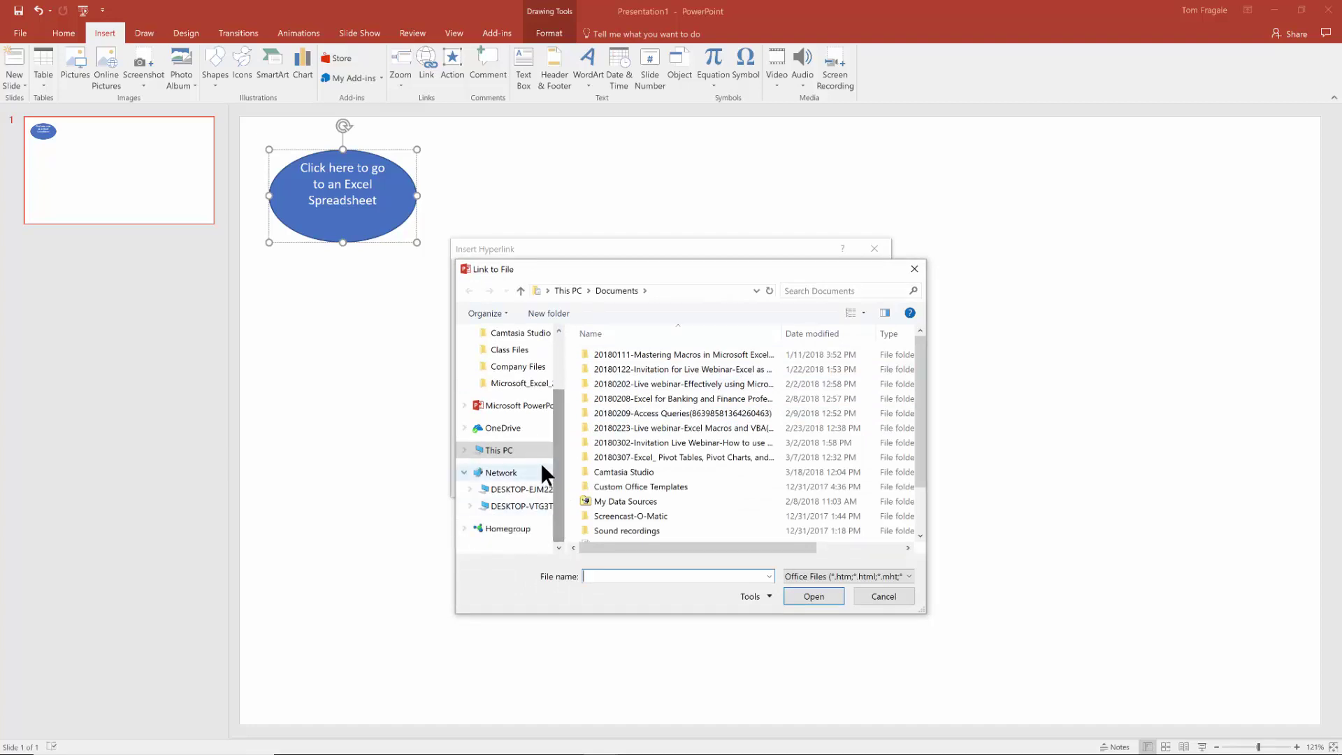
scroll(560, 465, "up", 3)
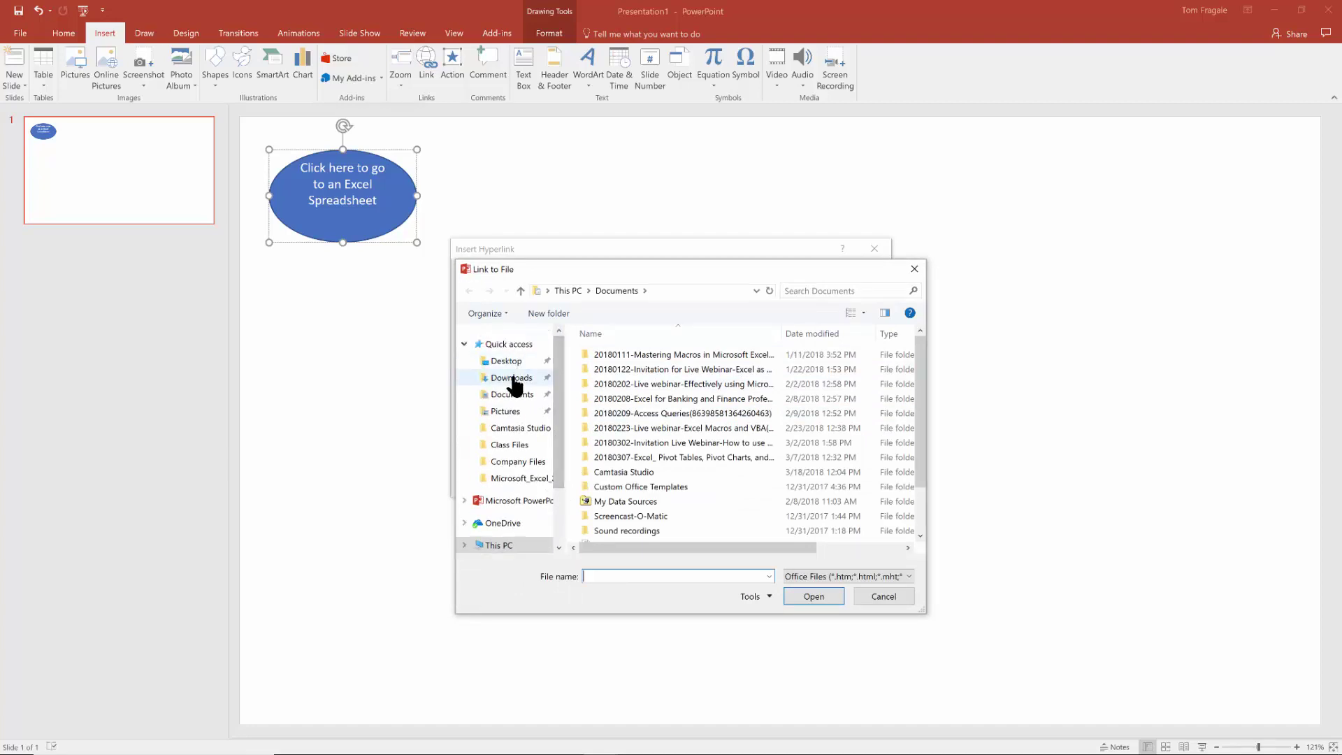
left_click(516, 378)
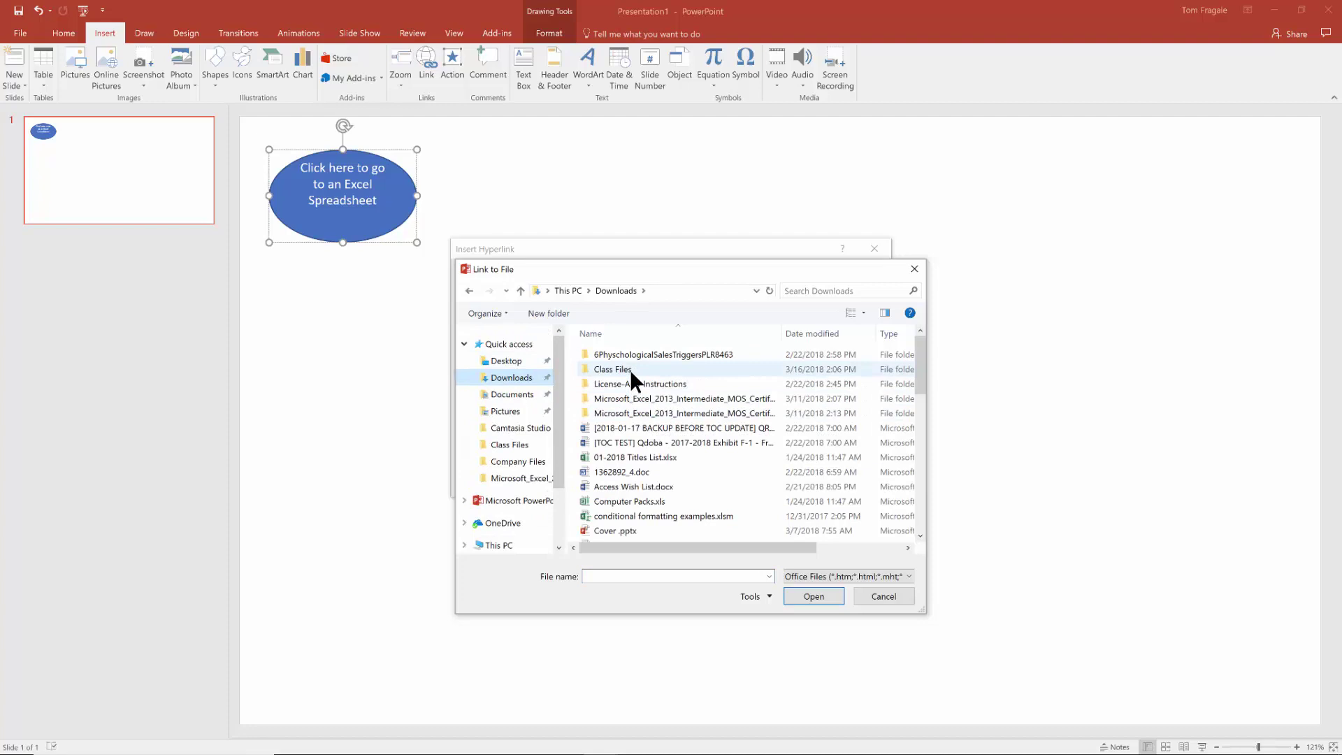
double_click(630, 369)
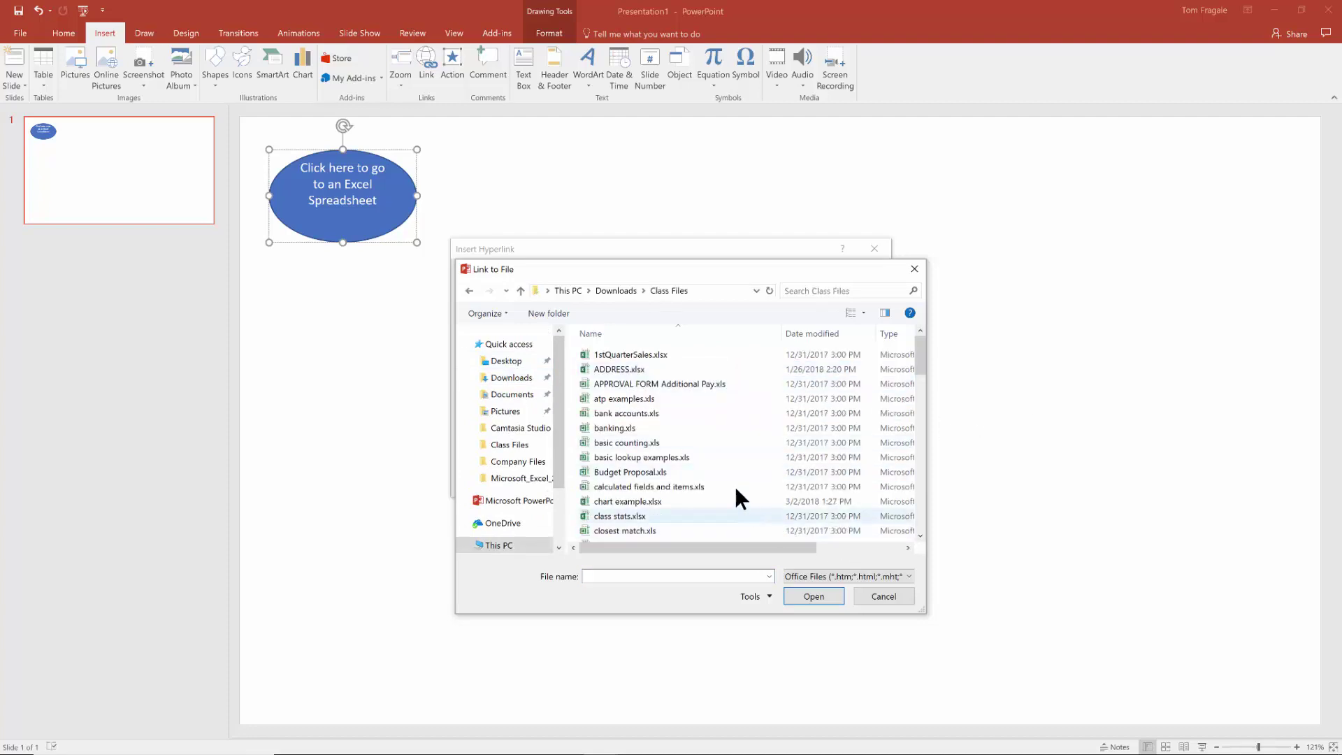
left_click(646, 429)
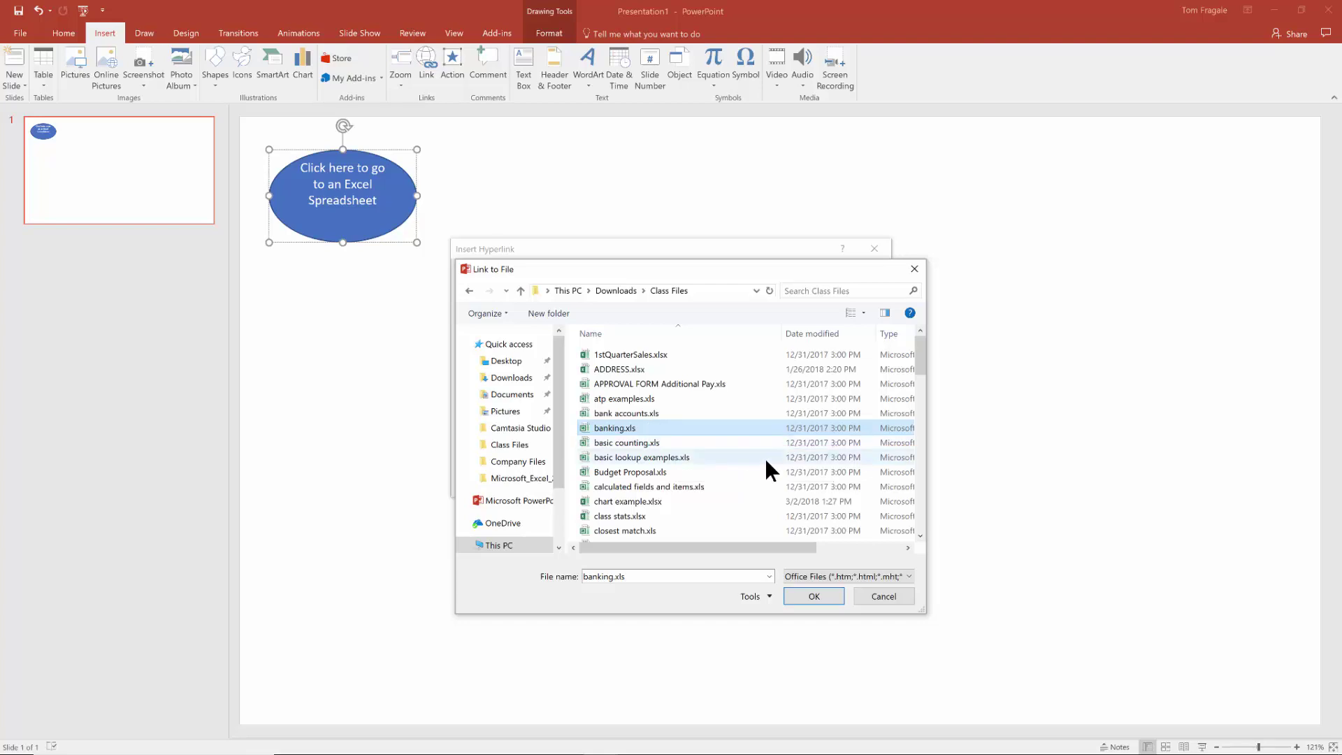
- Confirm banking.xls as the oval's link and test it in the slide show
left_click(803, 589)
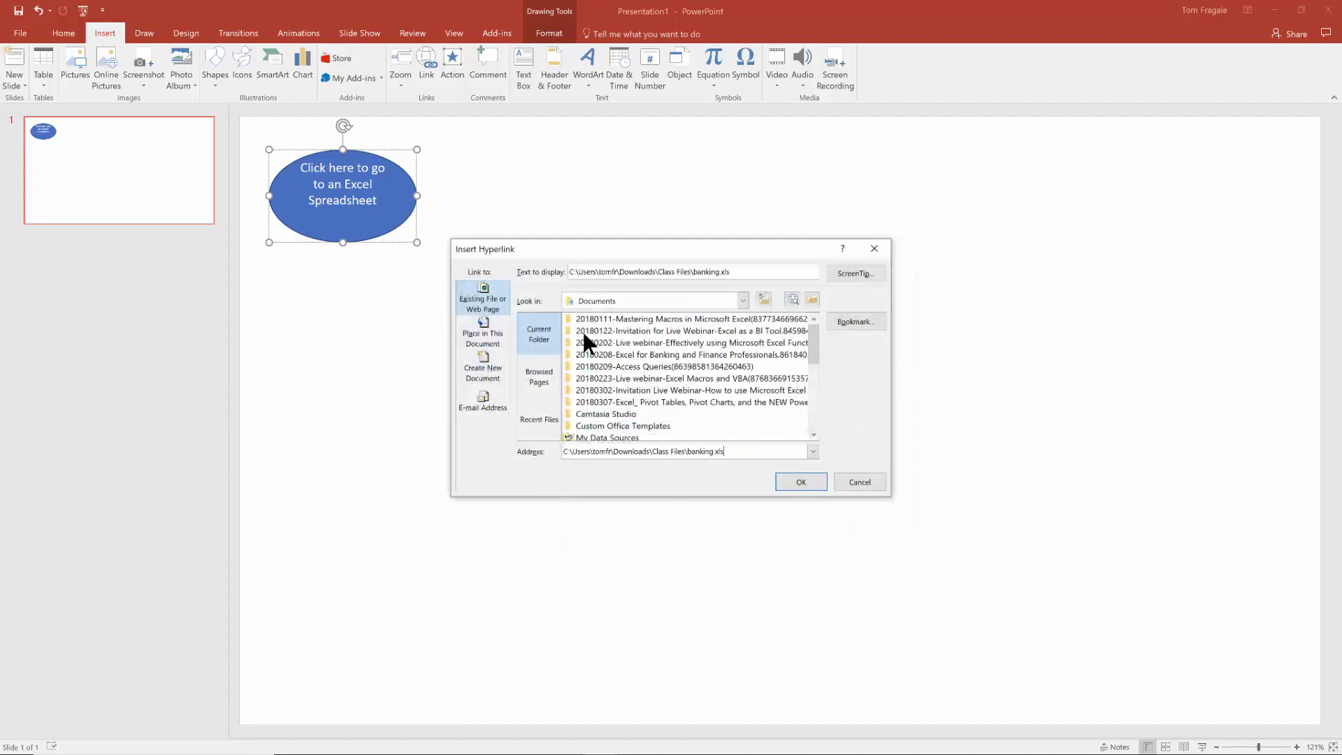
left_click(809, 483)
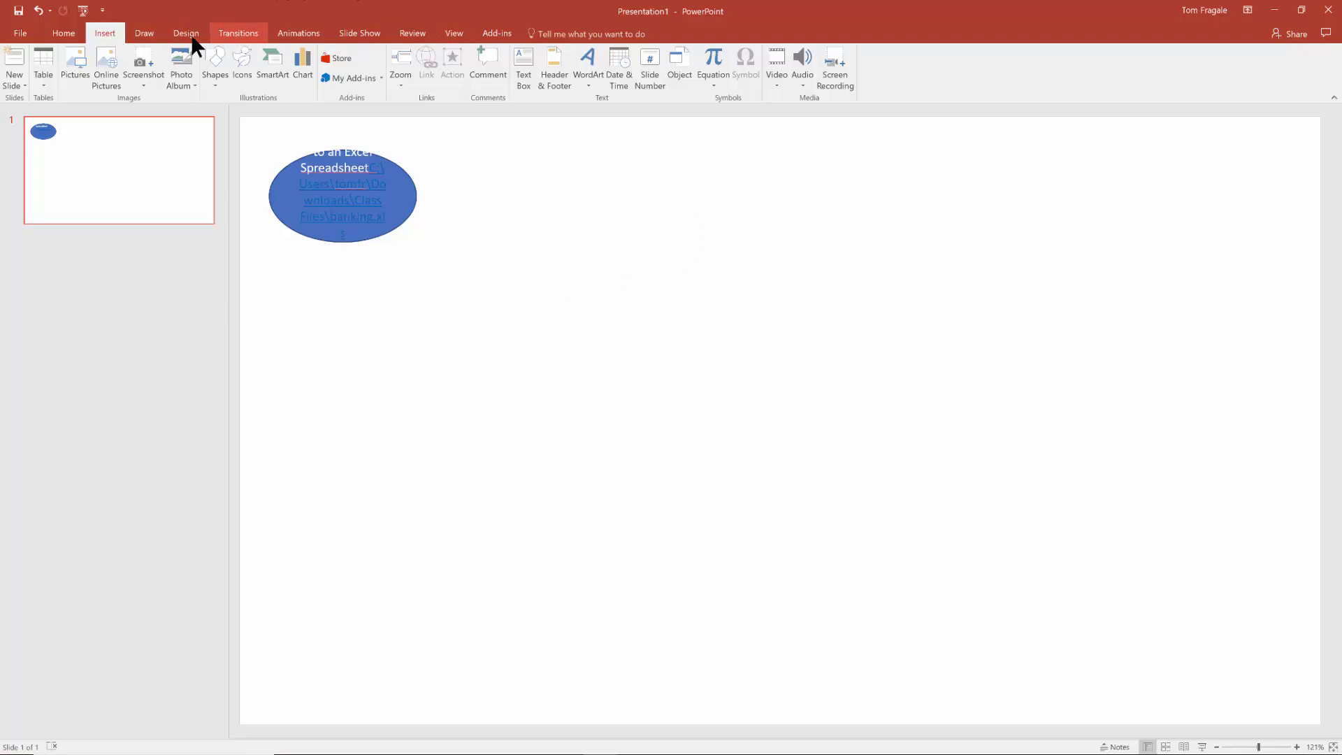
left_click(354, 33)
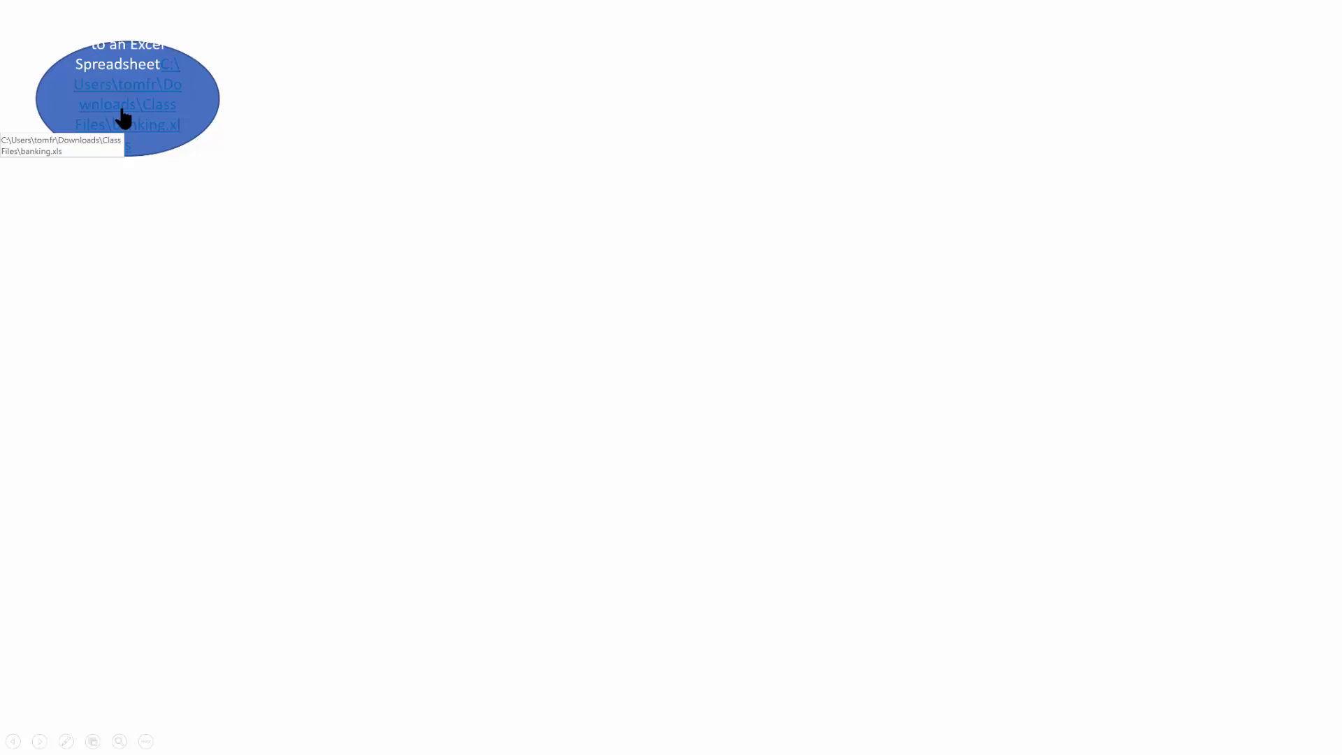
left_click(123, 119)
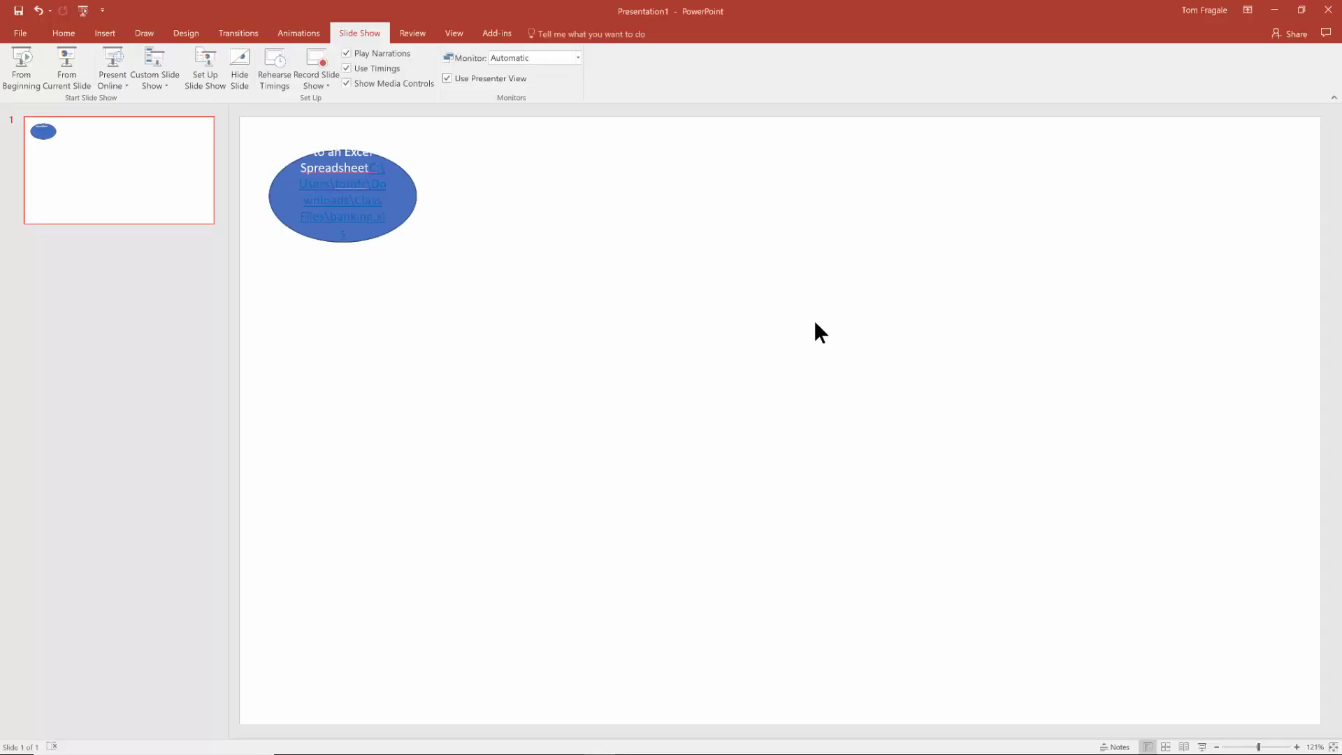
- Add a text box near the slide centre reading 'Click to go to website.'
left_click(415, 200)
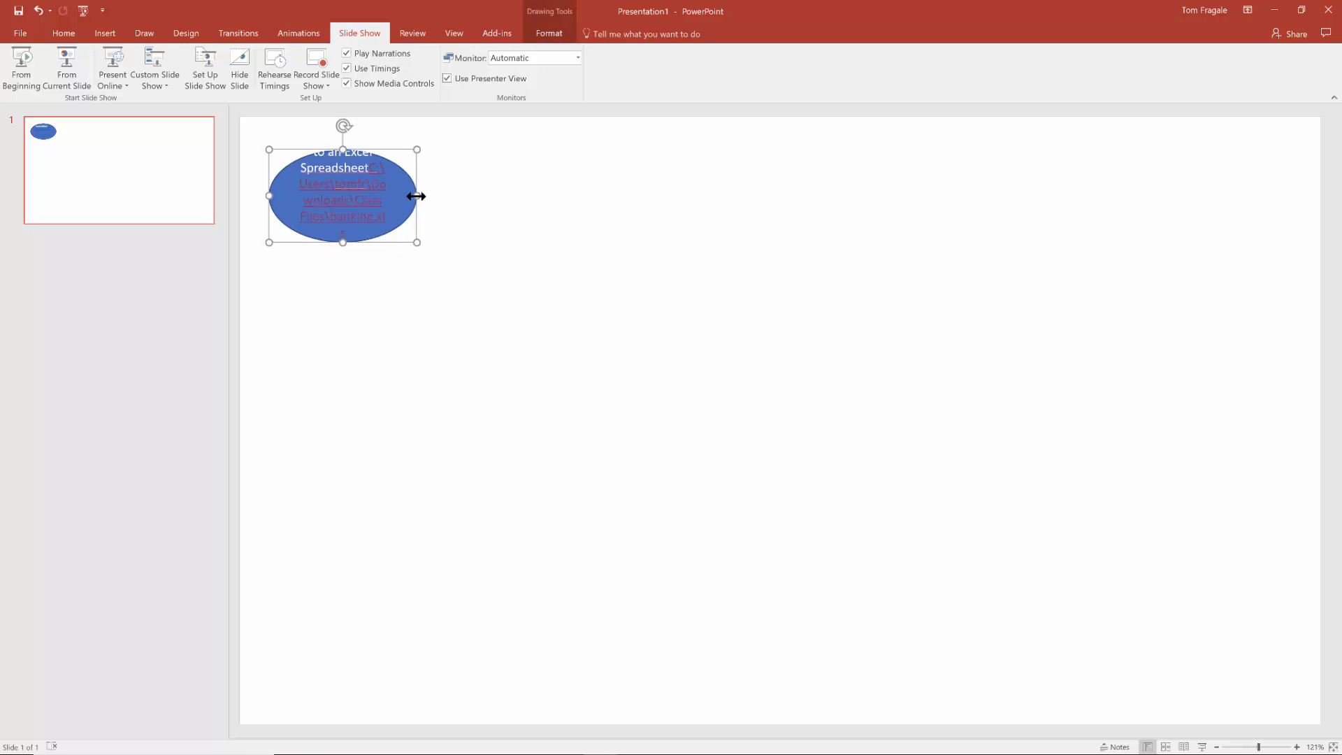
left_click(103, 33)
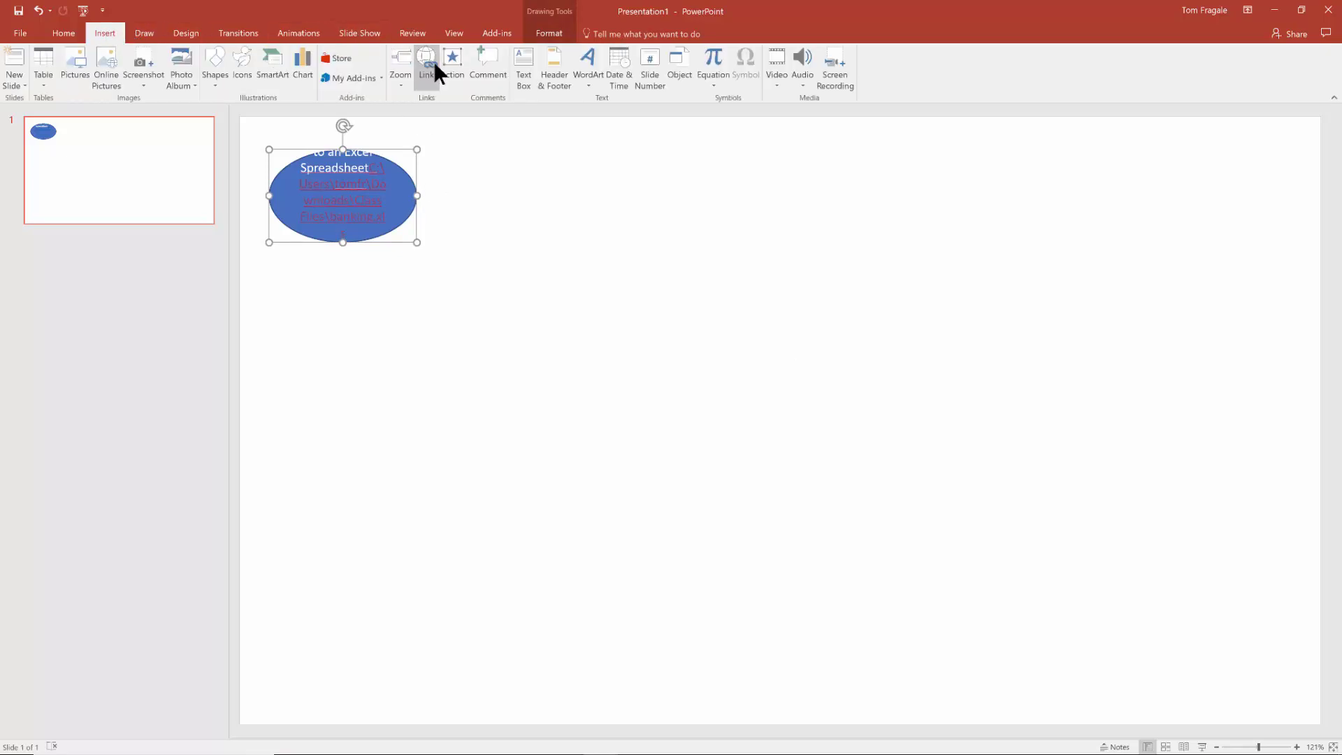
left_click(549, 327)
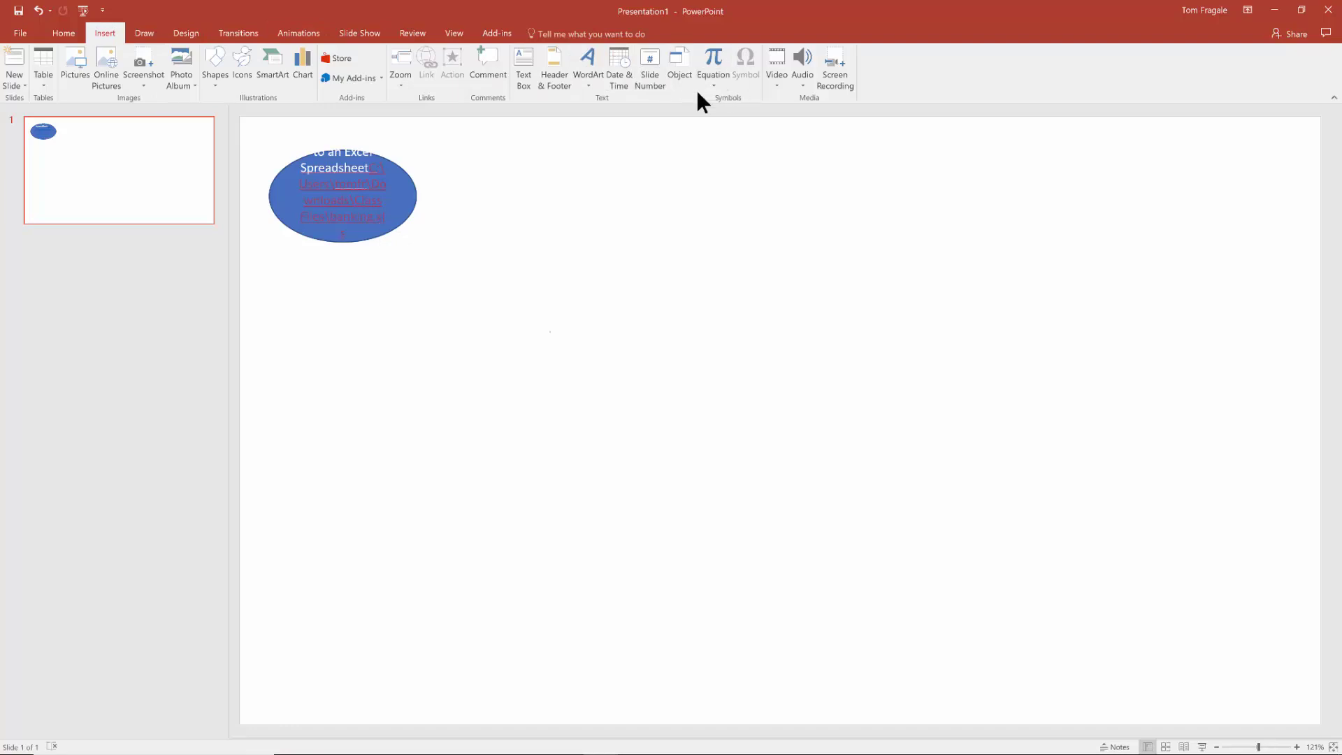
left_click(524, 84)
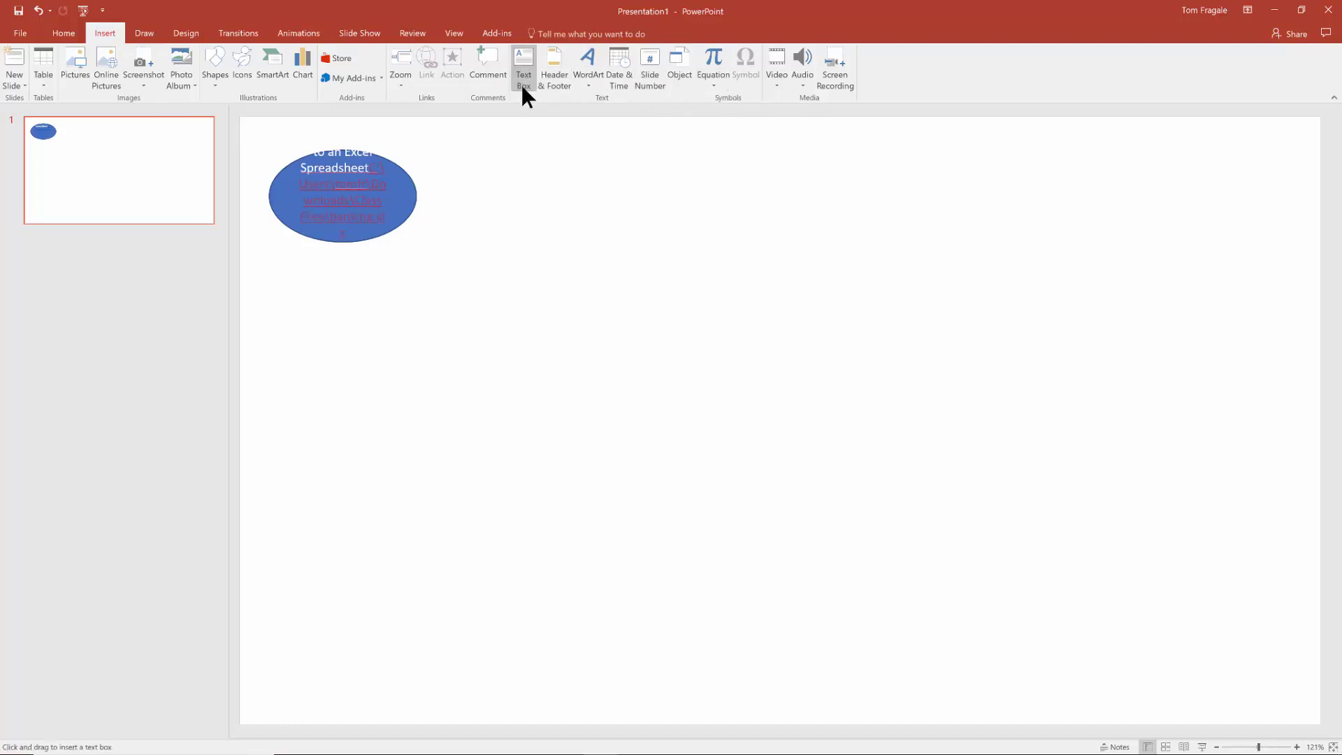
left_click(526, 313)
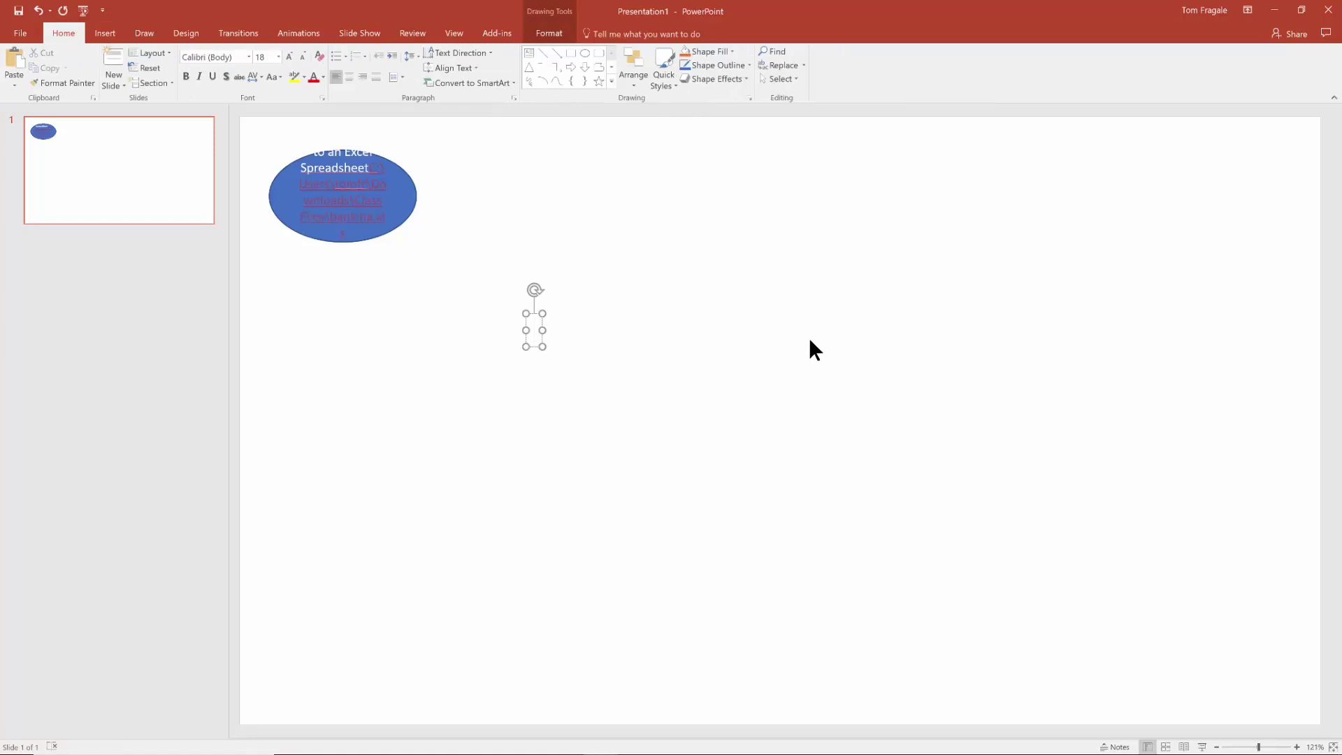
type("Click to go to ")
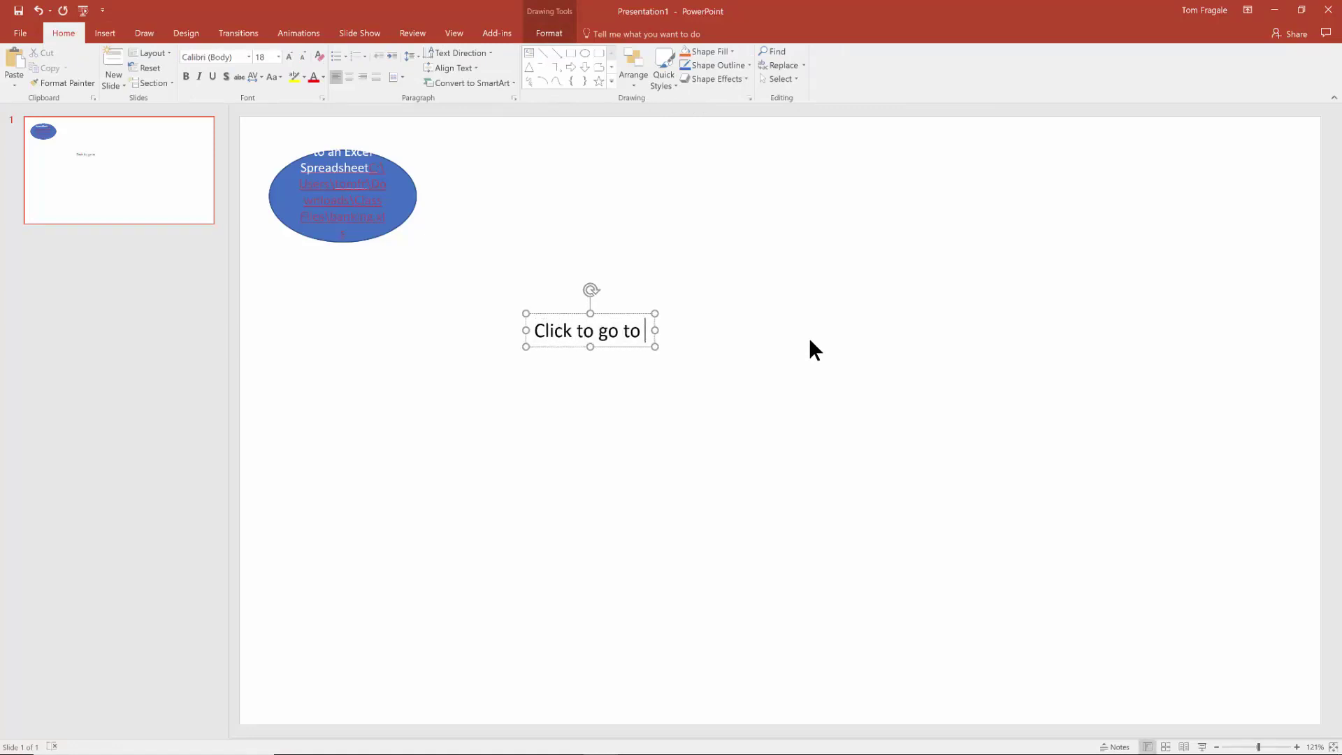
type("website")
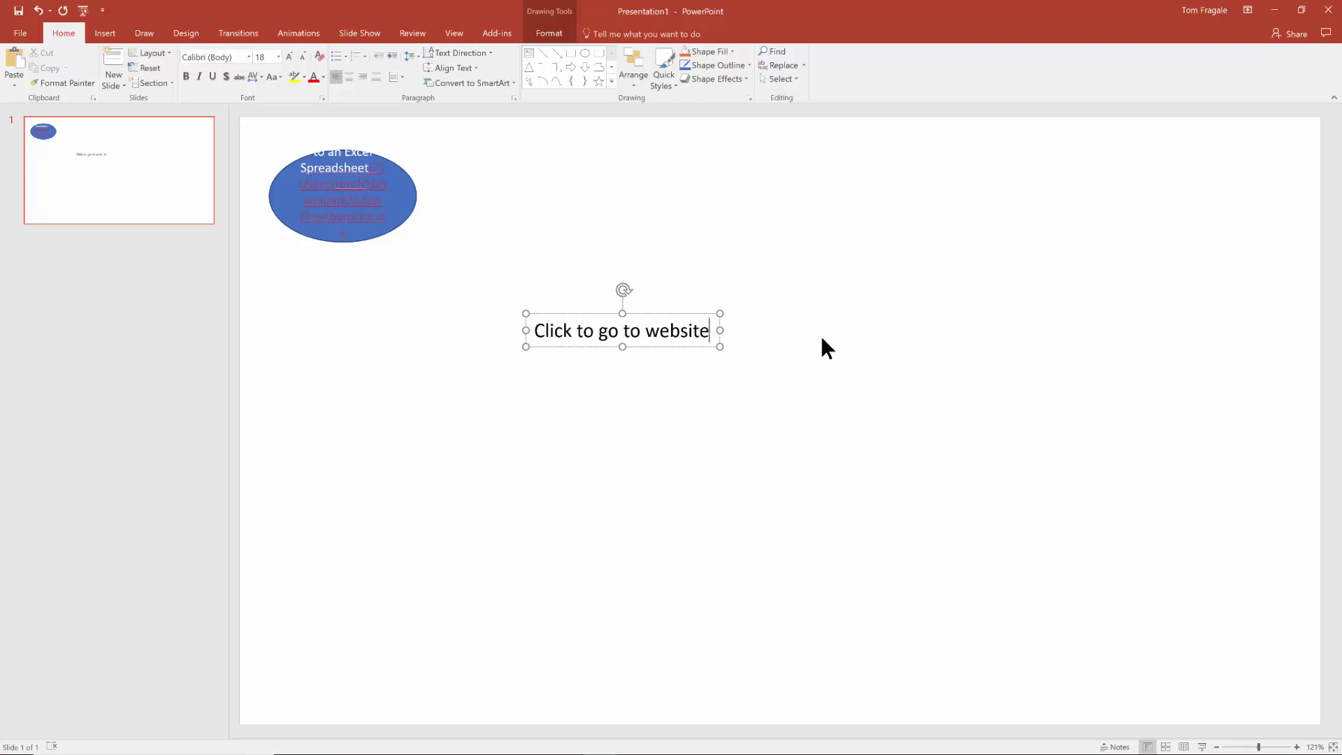
type(".")
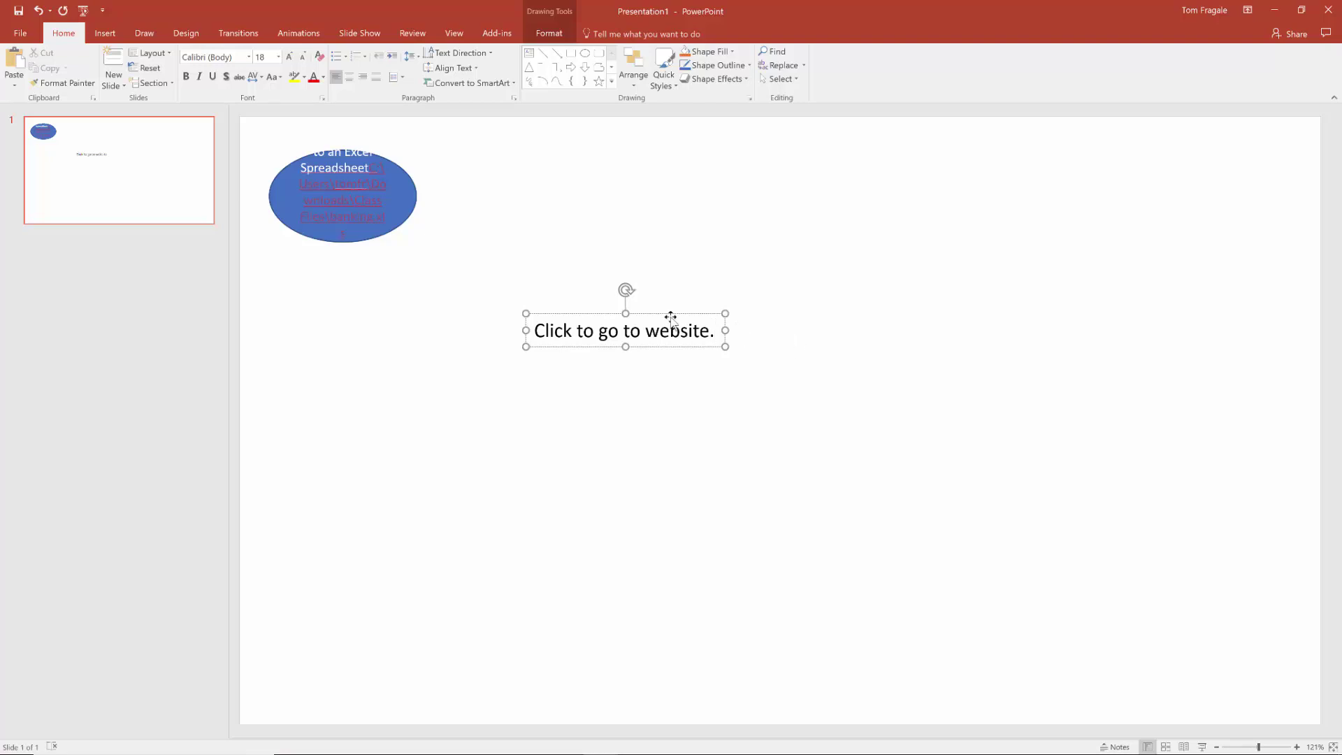
left_click(772, 465)
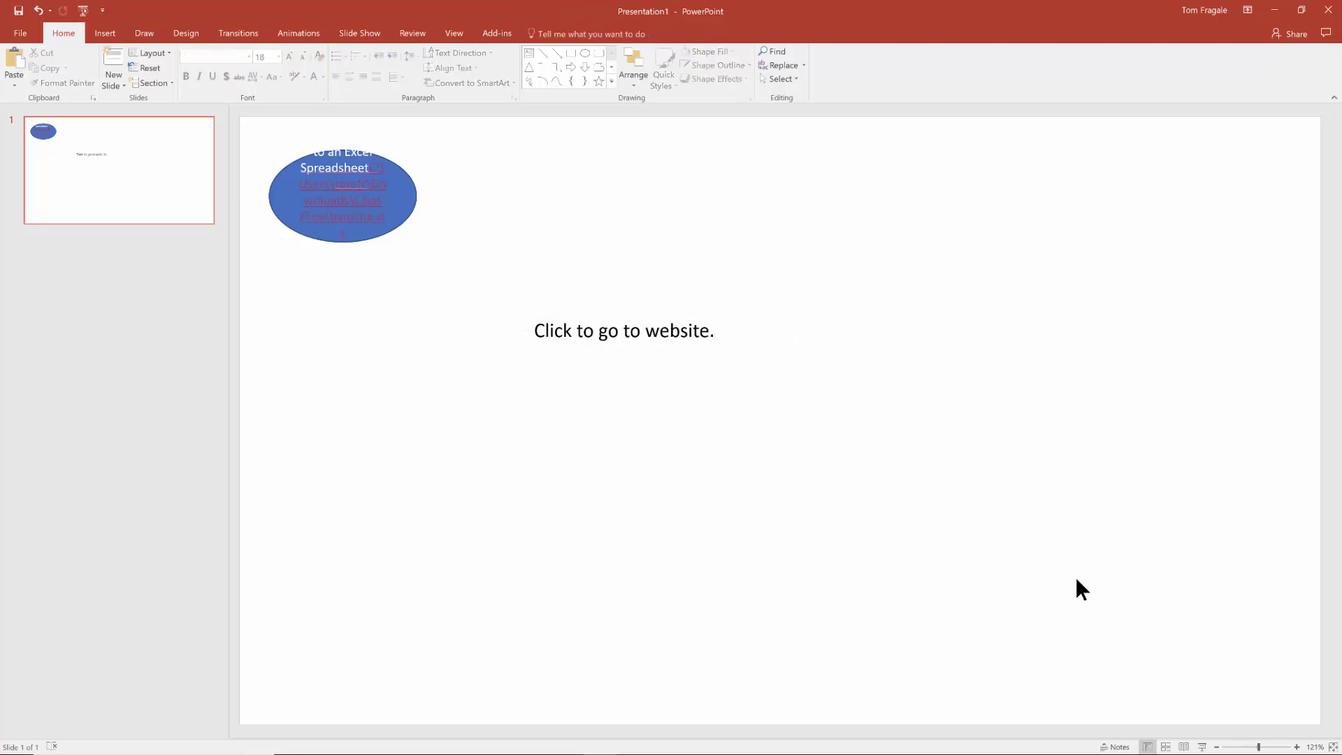
left_click(647, 346)
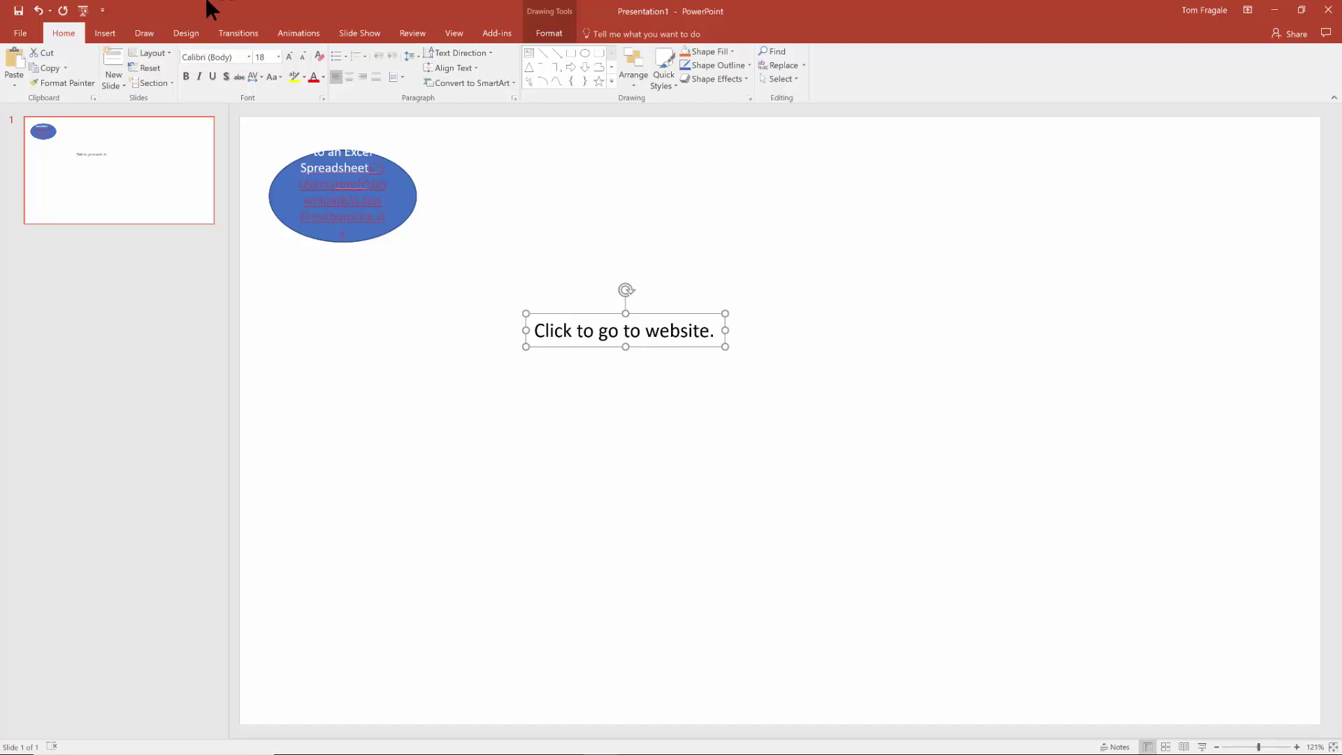
left_click(98, 32)
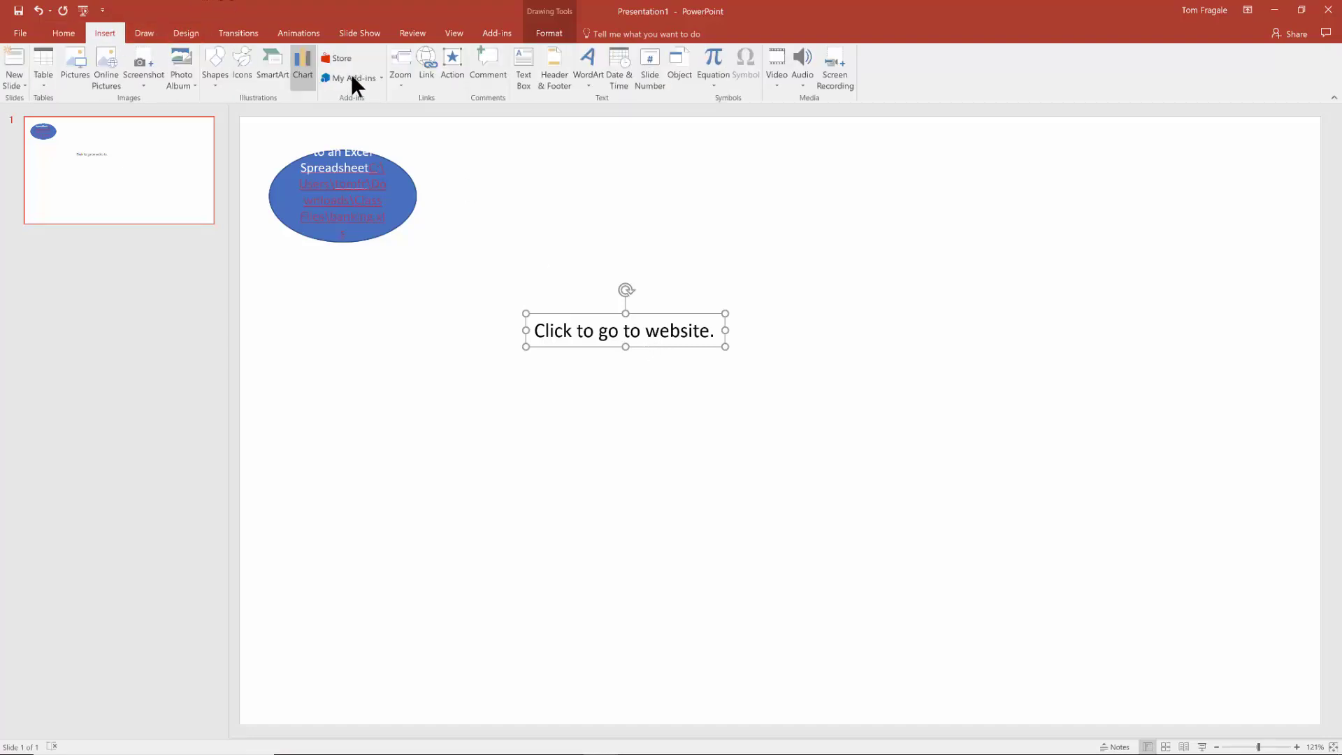
left_click(429, 69)
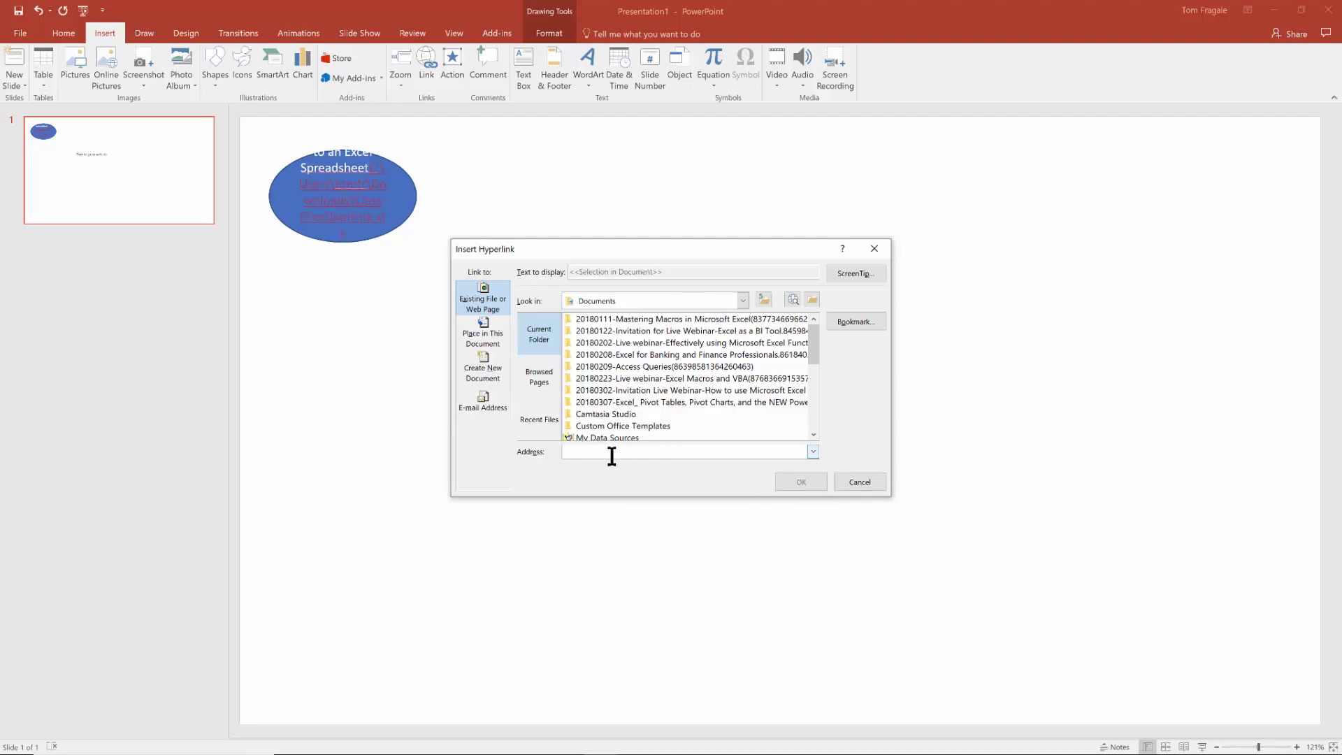
type("www.freepcseminars.com")
key("Return")
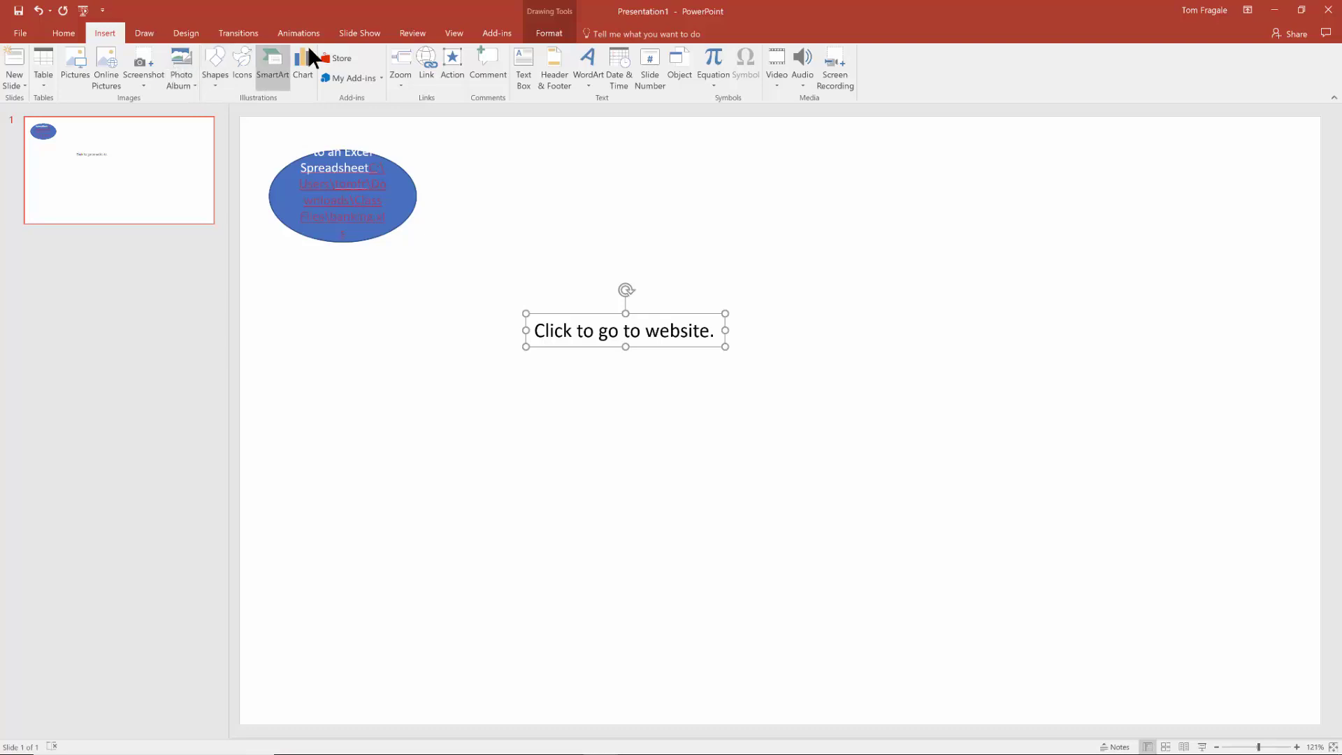
- Run the slide show and follow the text box's link to the website's Training page
left_click(351, 34)
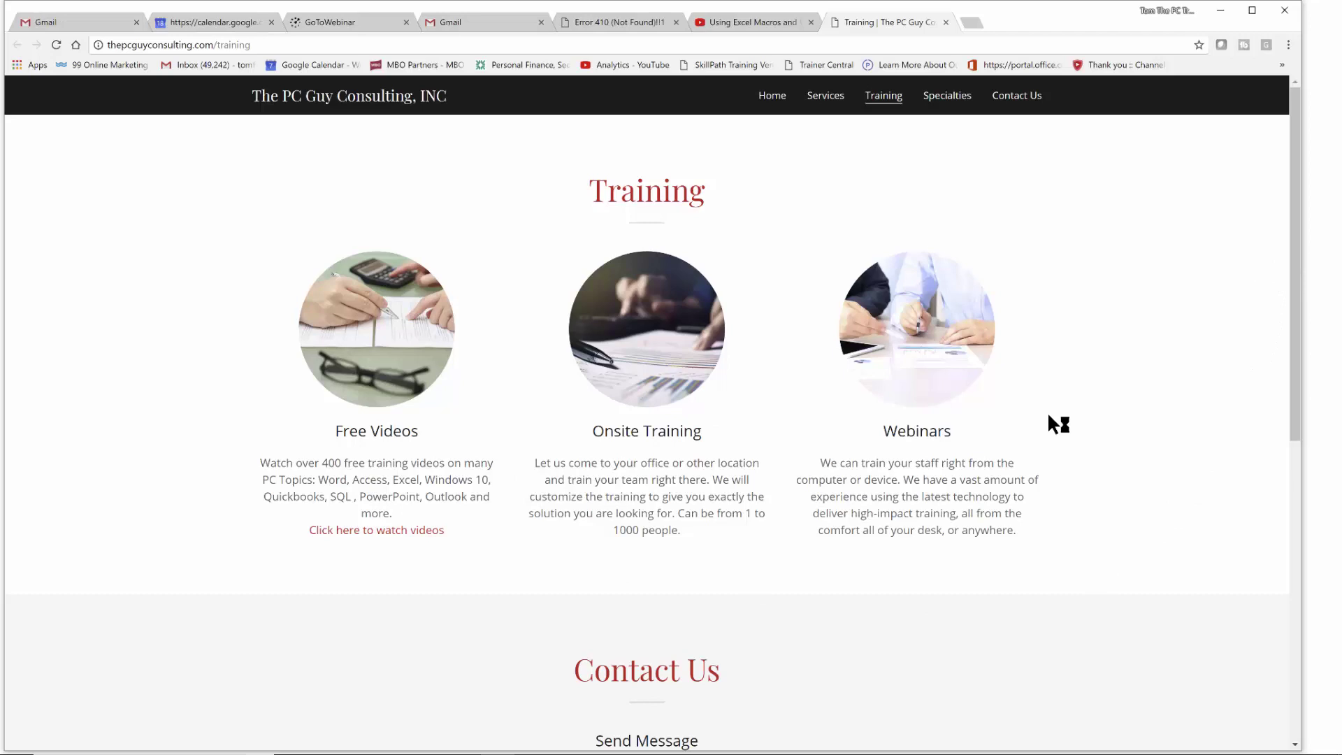
- Scroll through the training website in Chrome before returning to PowerPoint
left_click_drag(1293, 339, 1323, 92)
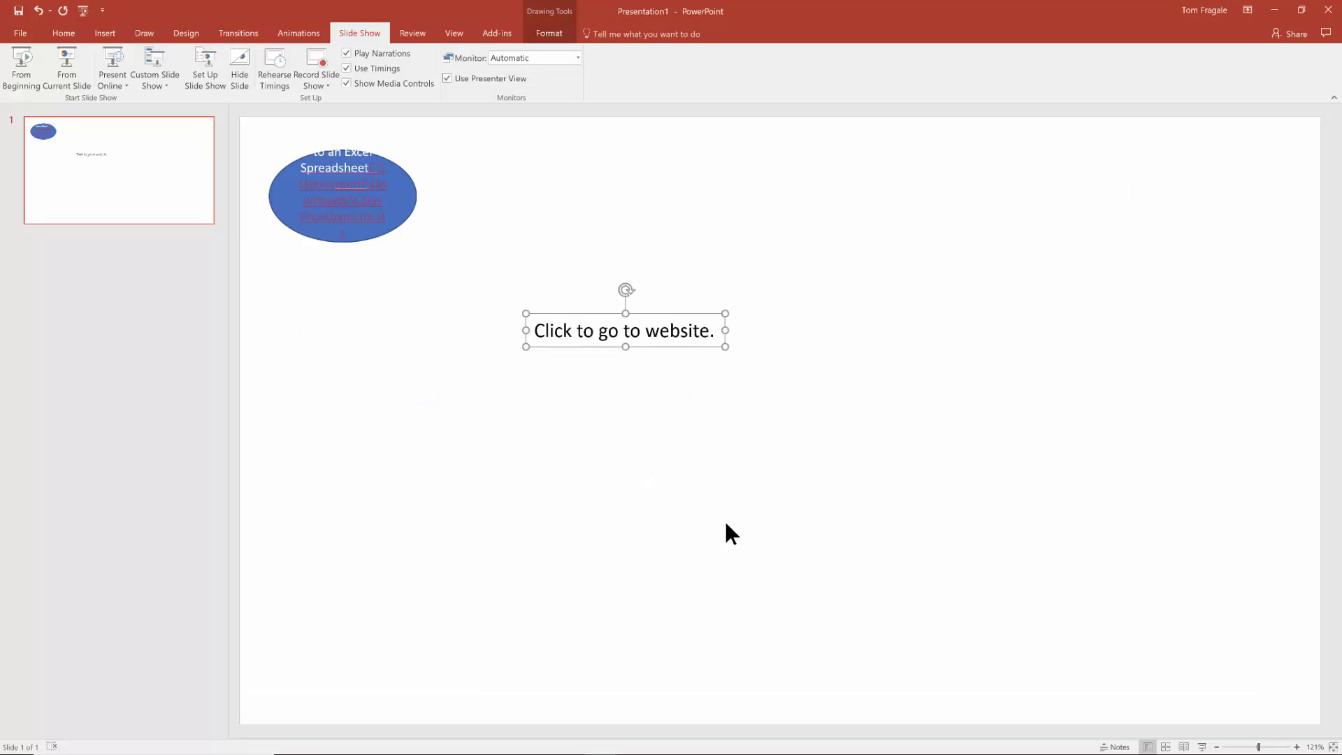
- Insert airplane.png and position it below and left of the 'Click to go to website.' text
left_click(107, 34)
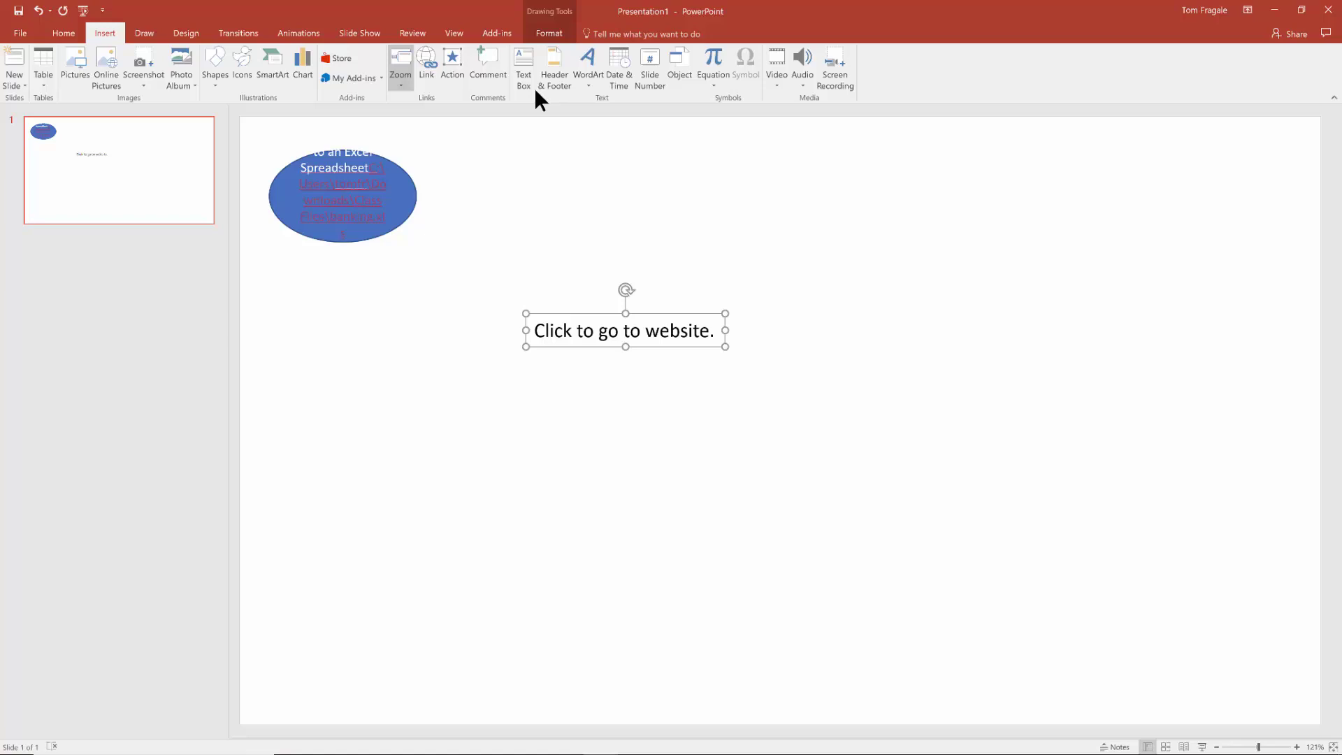
left_click(216, 73)
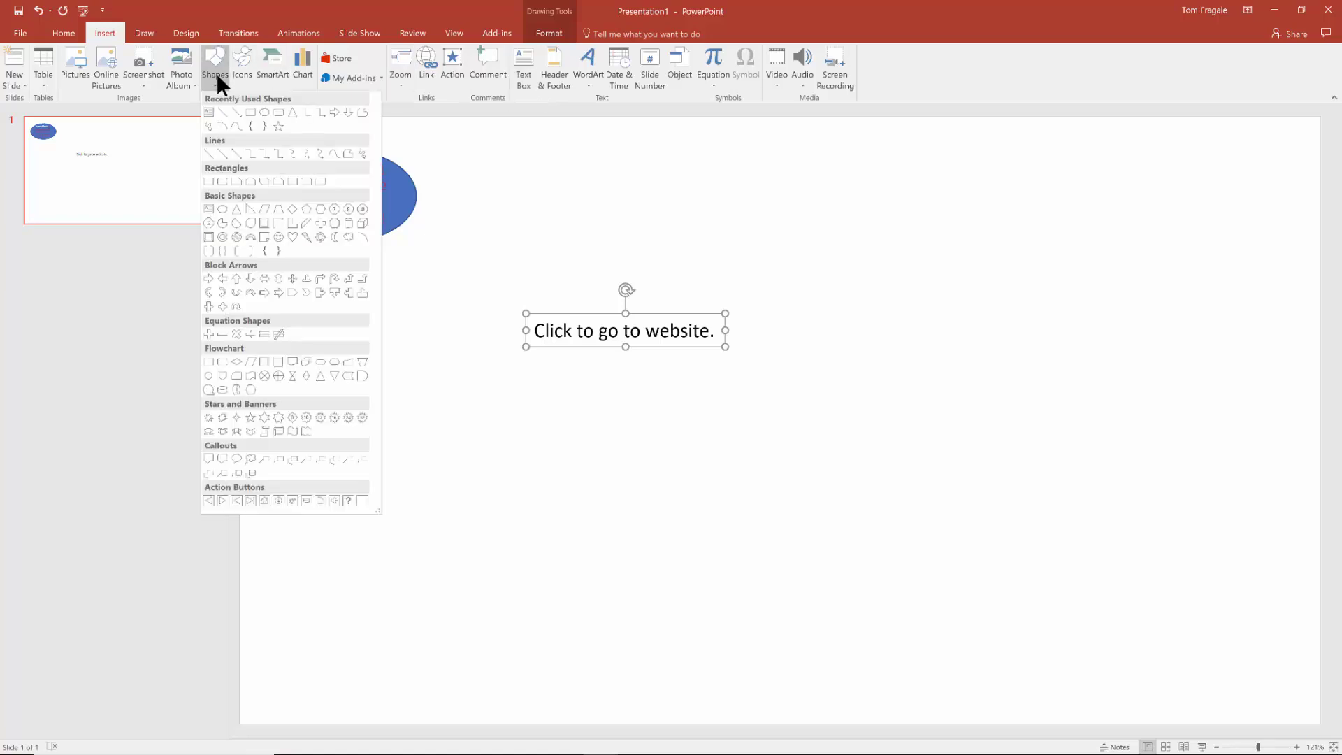
left_click(74, 66)
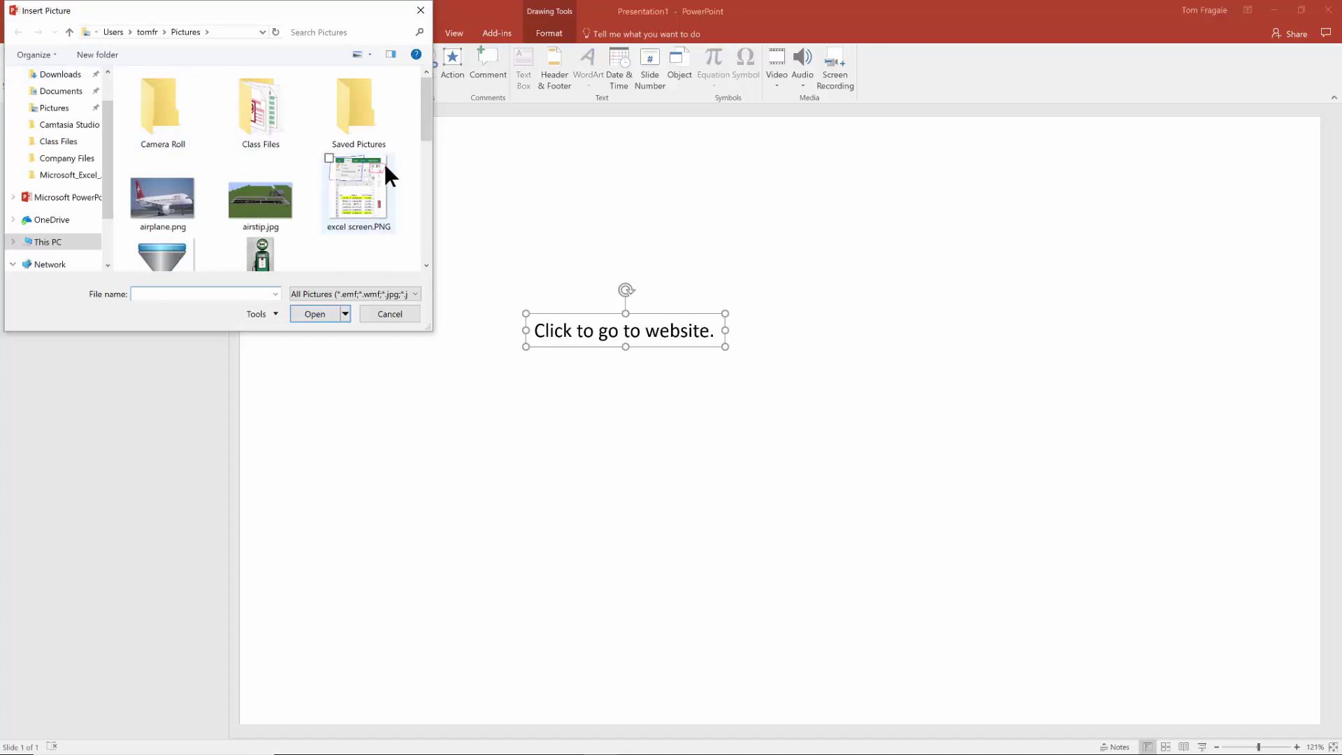
left_click(147, 184)
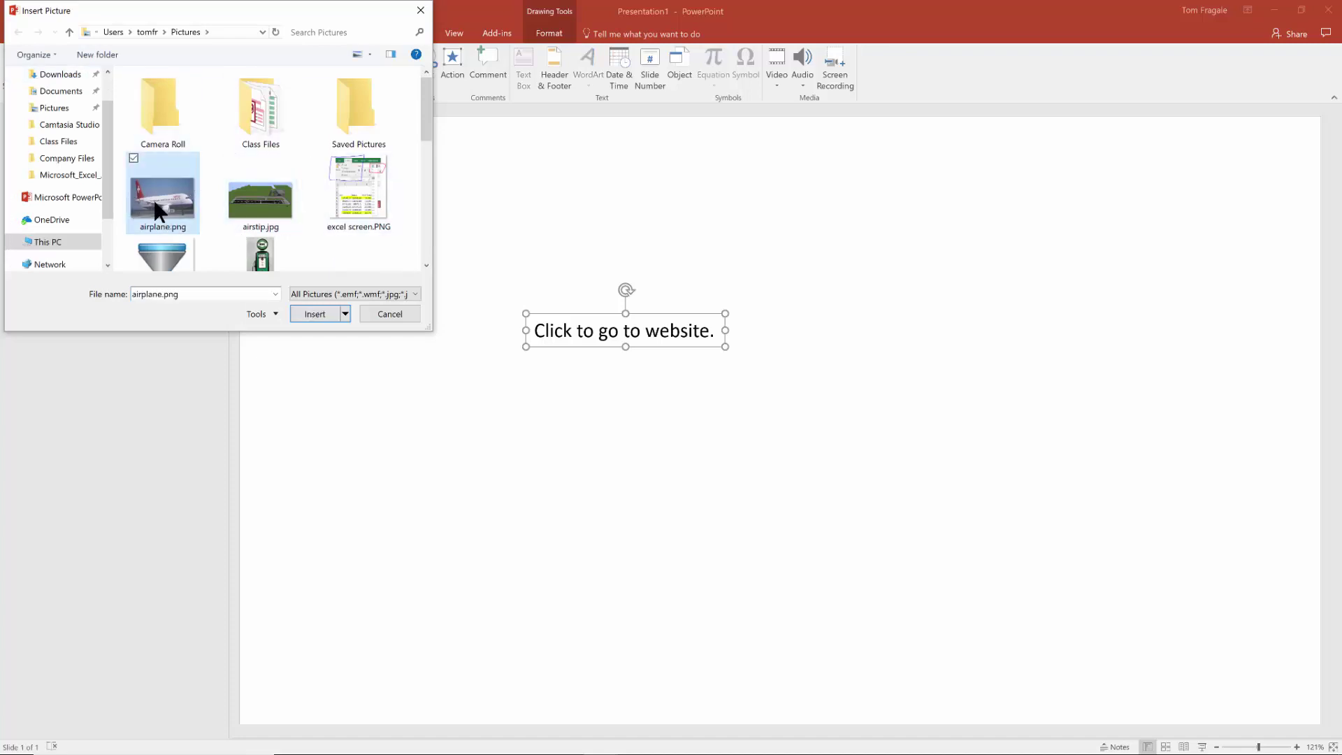
left_click(320, 313)
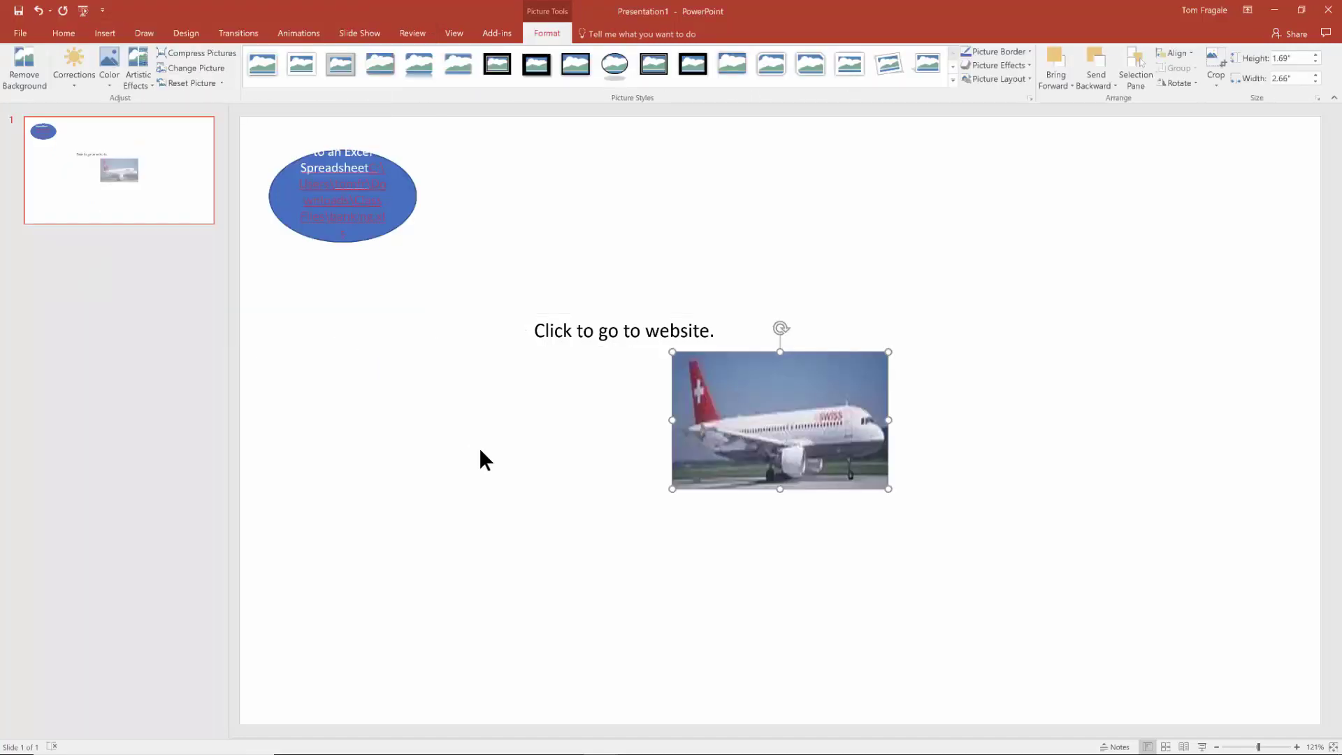
left_click_drag(720, 414, 414, 494)
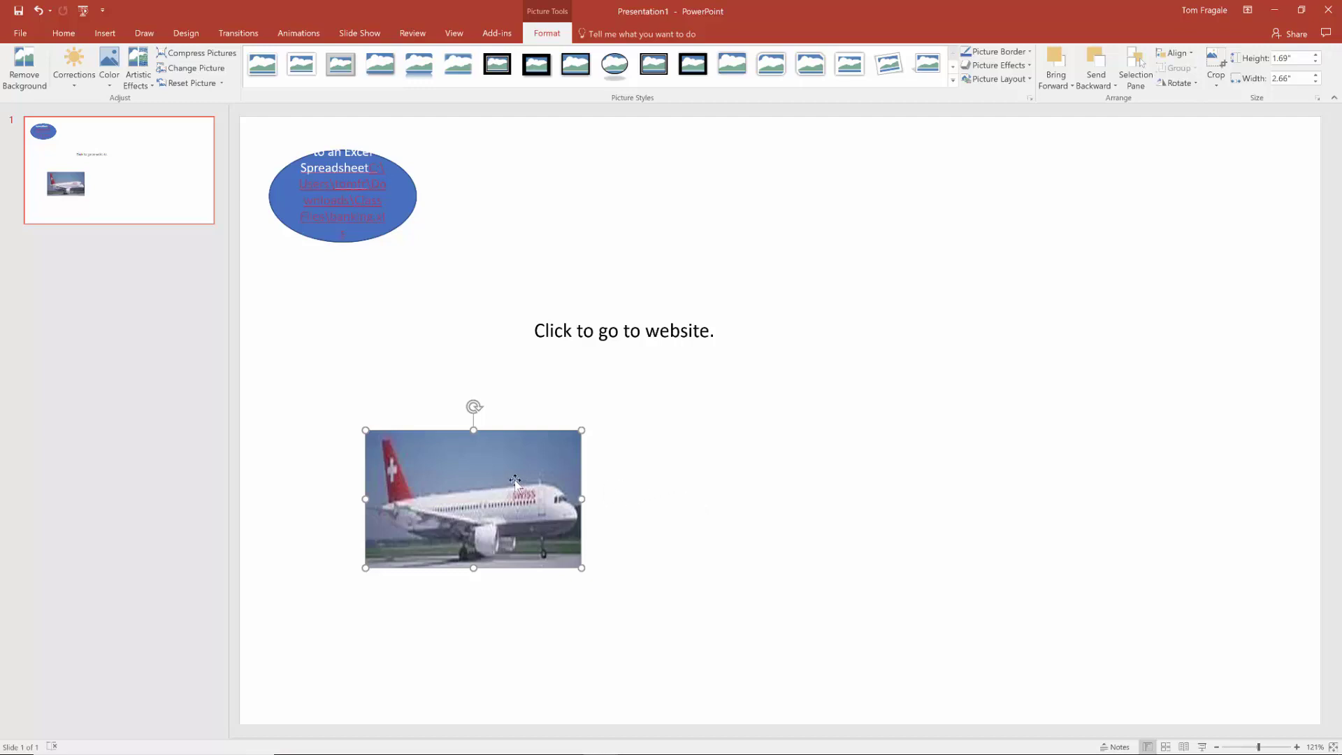
- Hyperlink the airplane picture to 'pivot table example - New dates.xlsx' in Downloads > Class Files
left_click(98, 33)
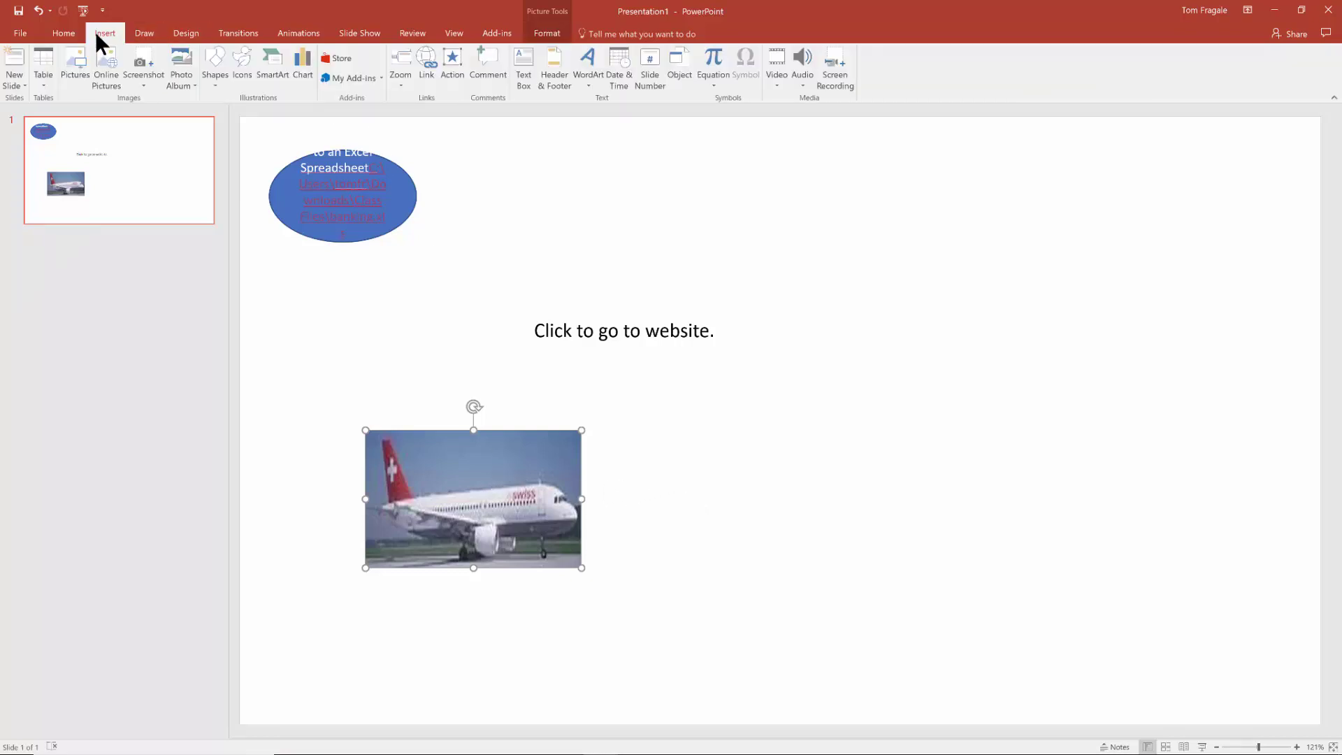
left_click(429, 64)
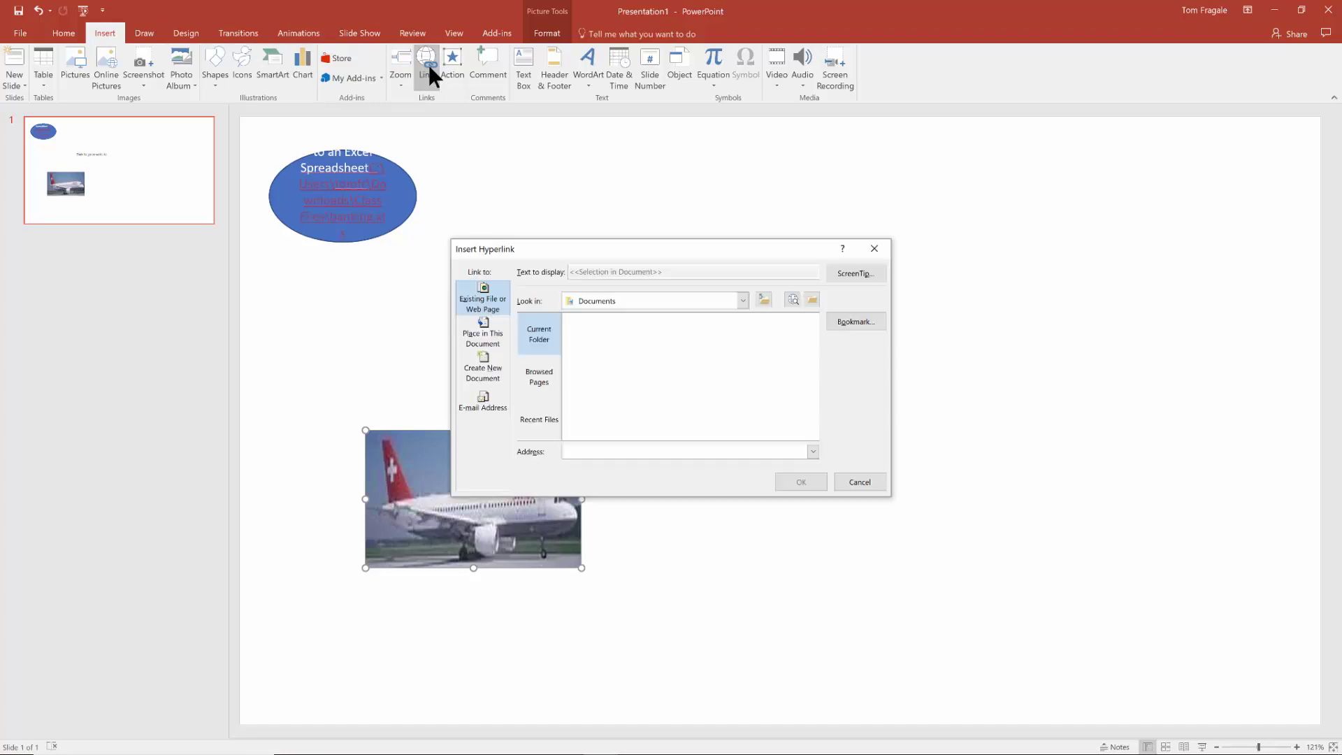
left_click(812, 301)
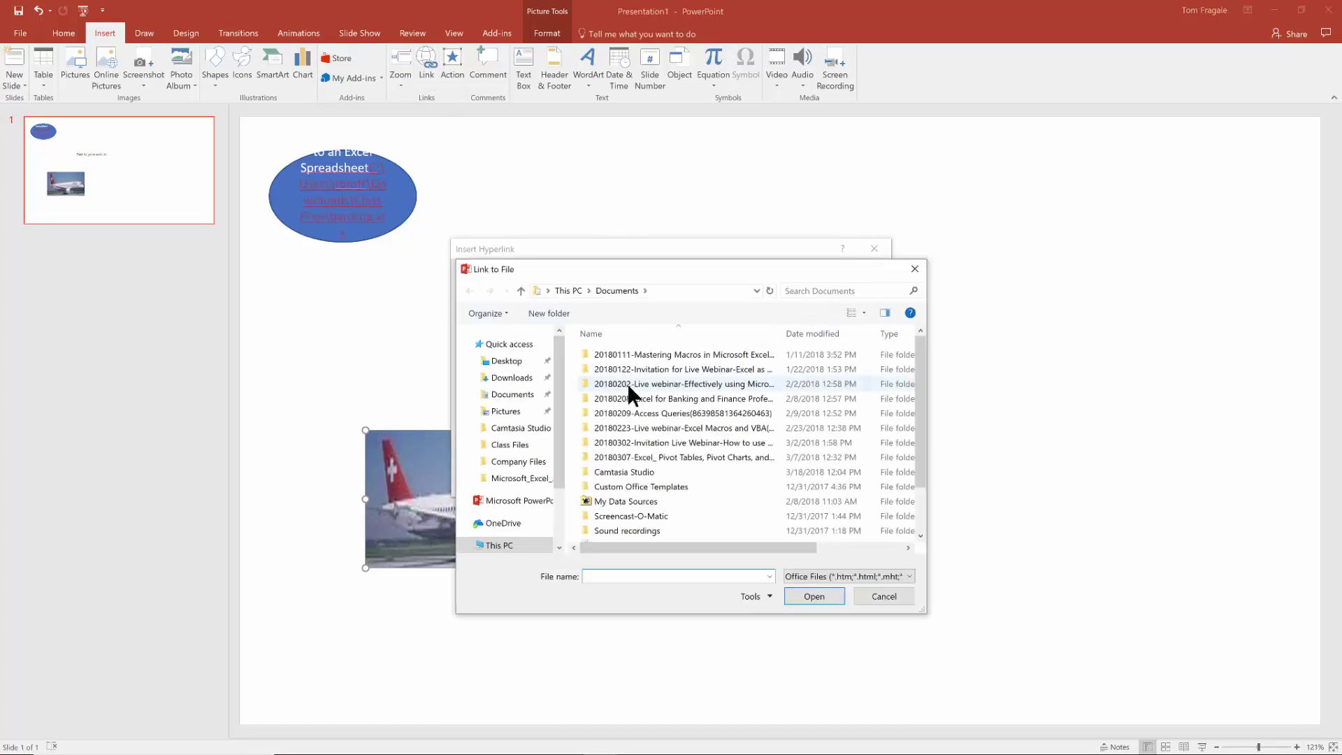
left_click(504, 379)
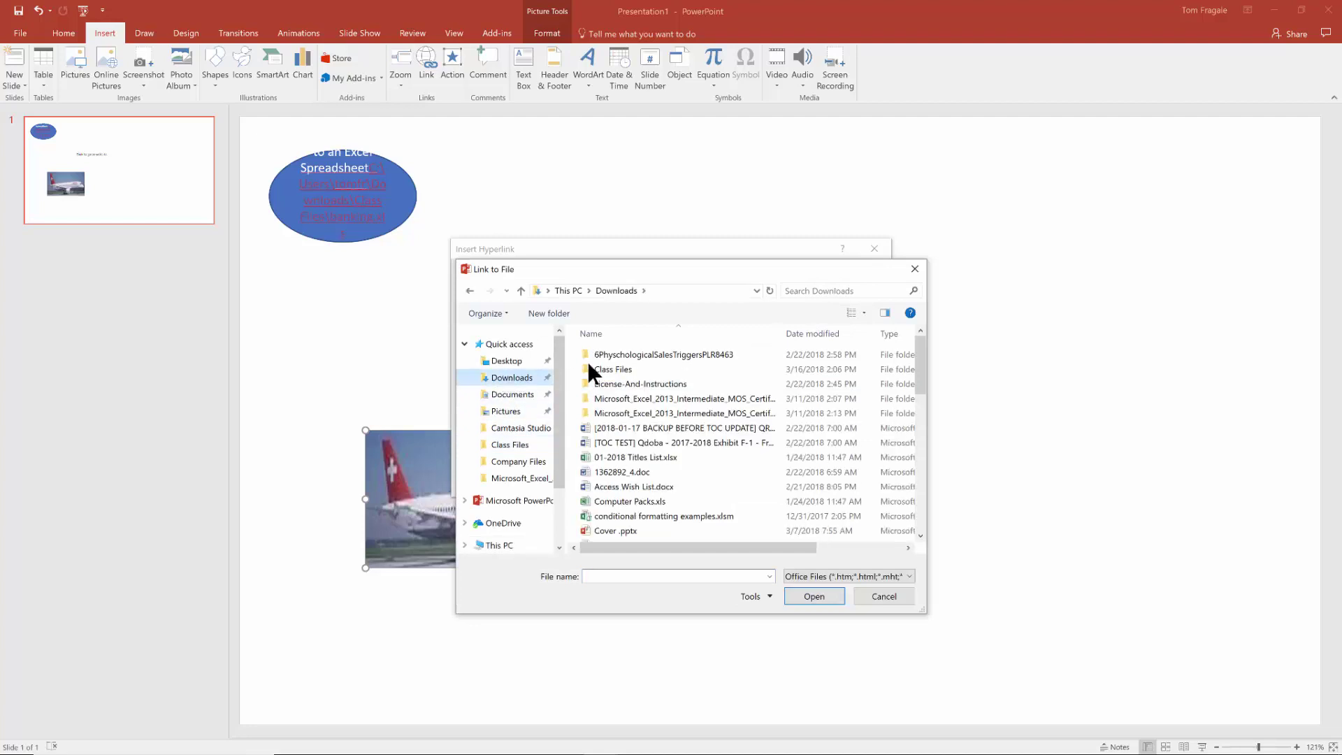
double_click(629, 364)
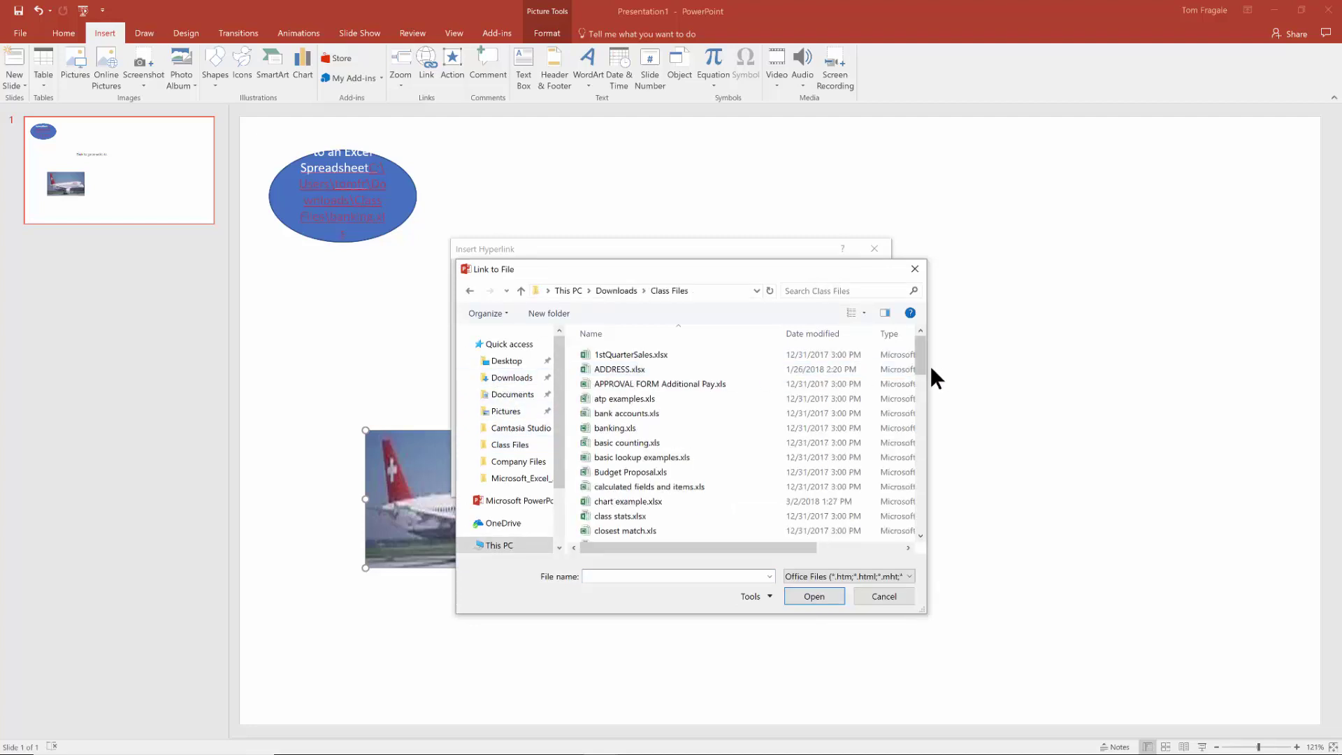
scroll(895, 453, "down", 8)
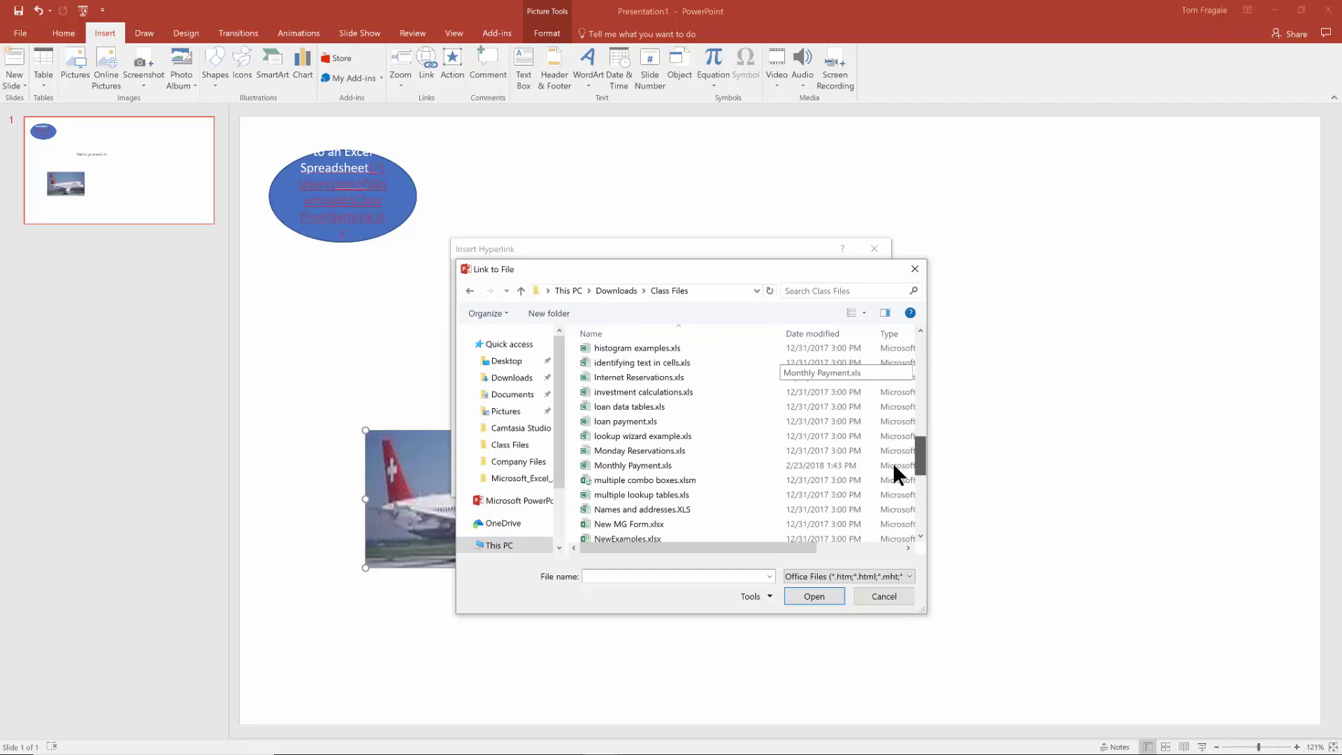
scroll(894, 455, "down", 4)
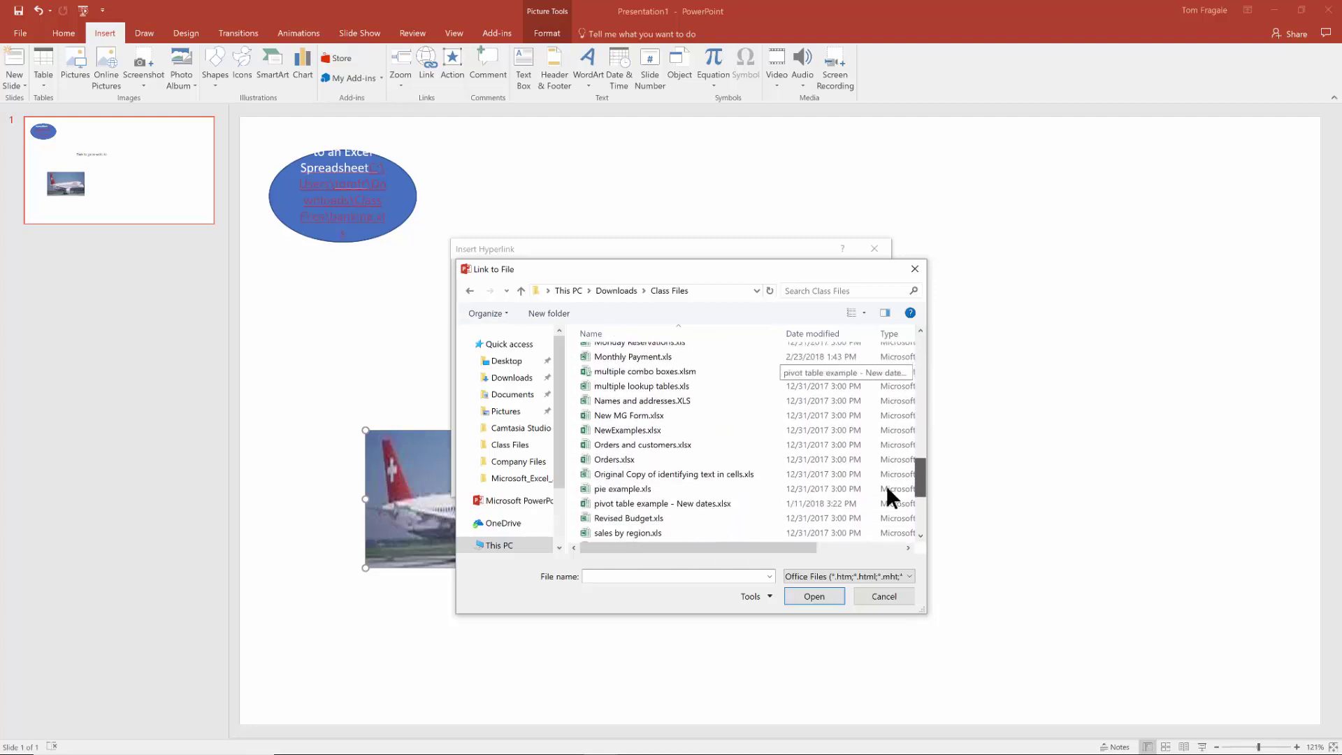
double_click(644, 463)
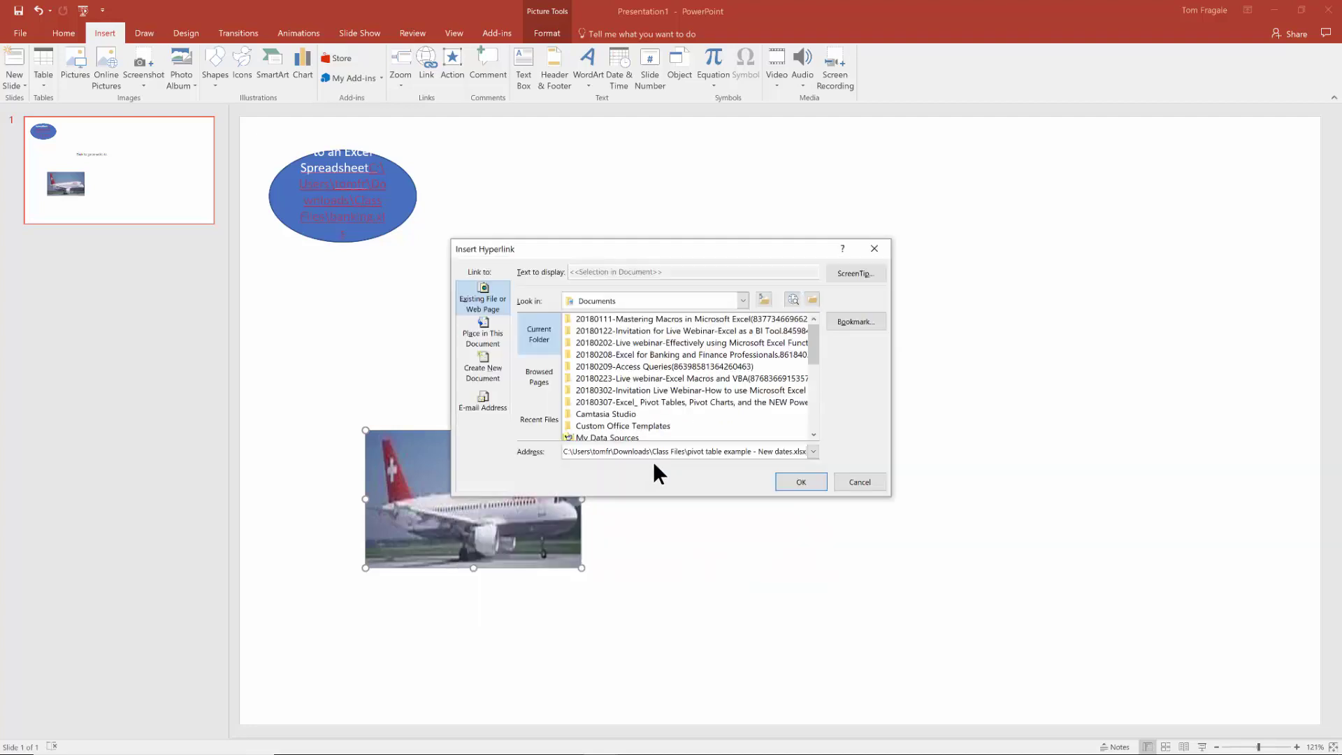
left_click(800, 481)
left_click(836, 558)
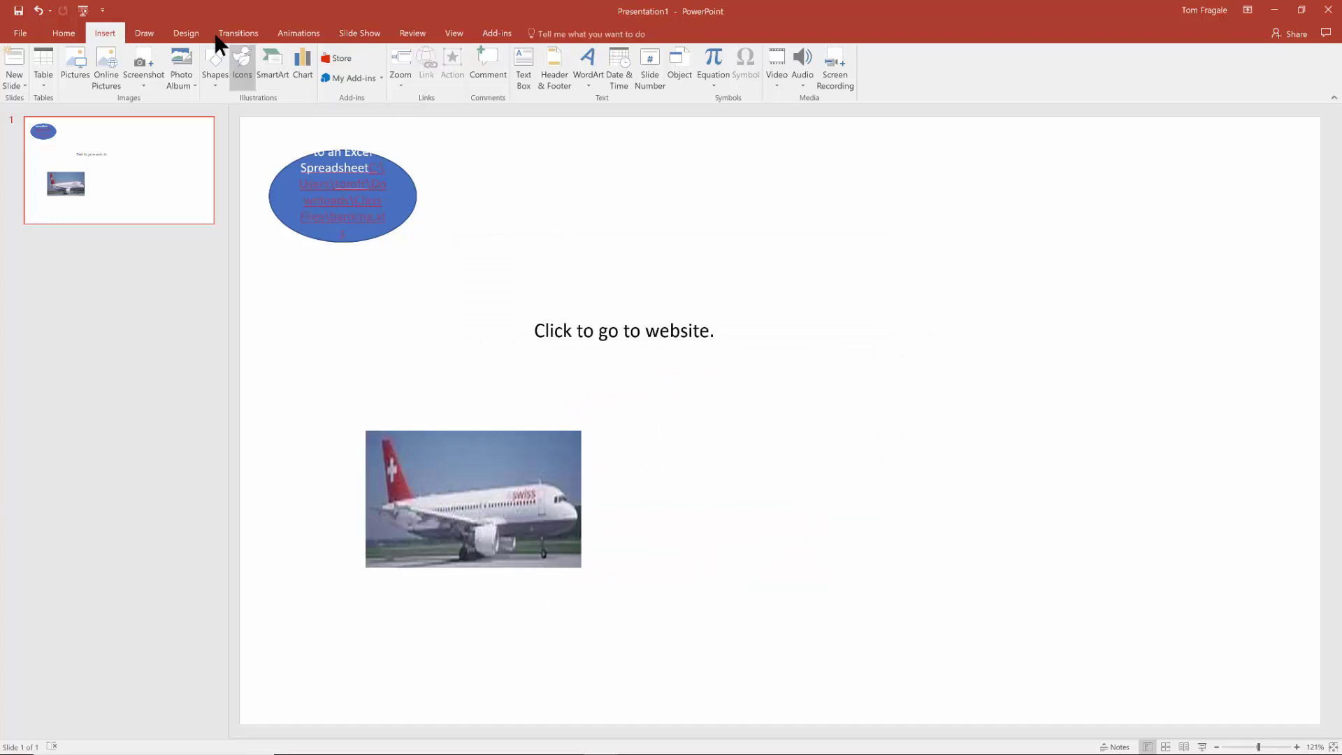
- Bring up the Slide Show ribbon to view its presentation settings
left_click(344, 35)
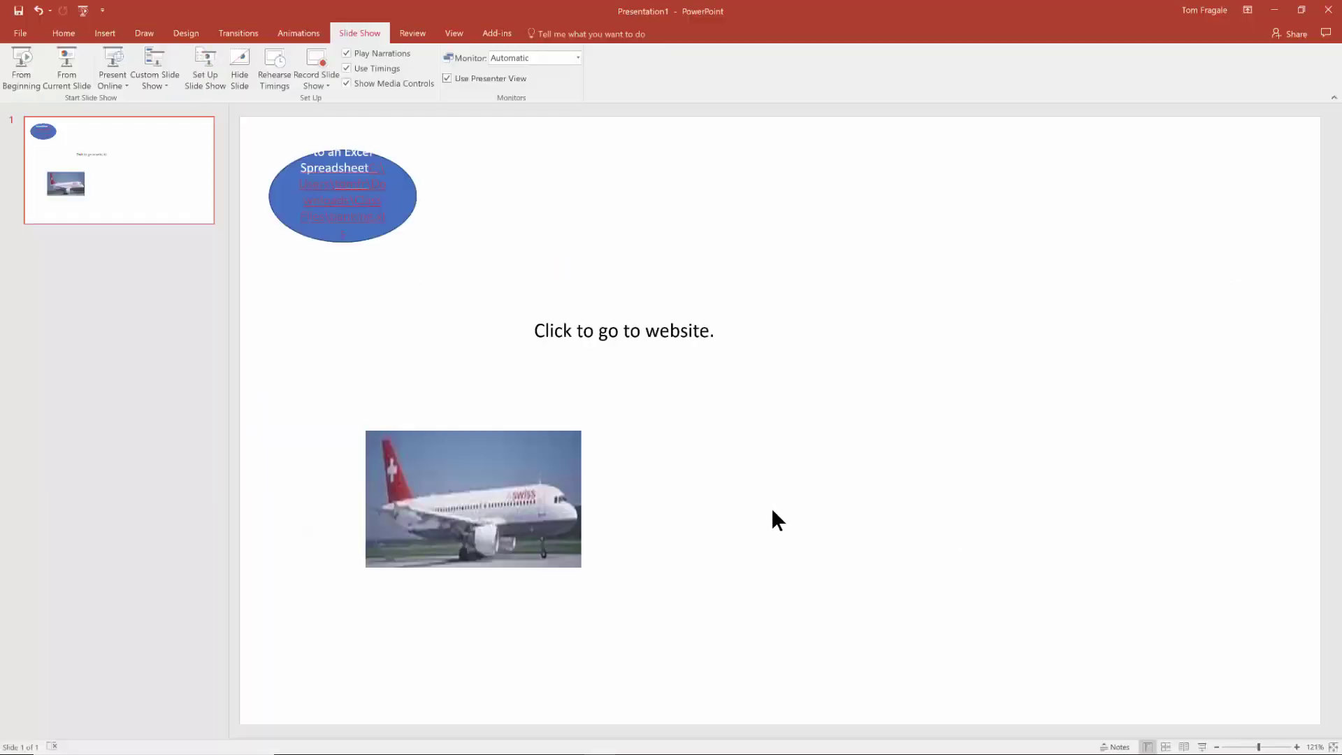
left_click(529, 479)
right_click(529, 478)
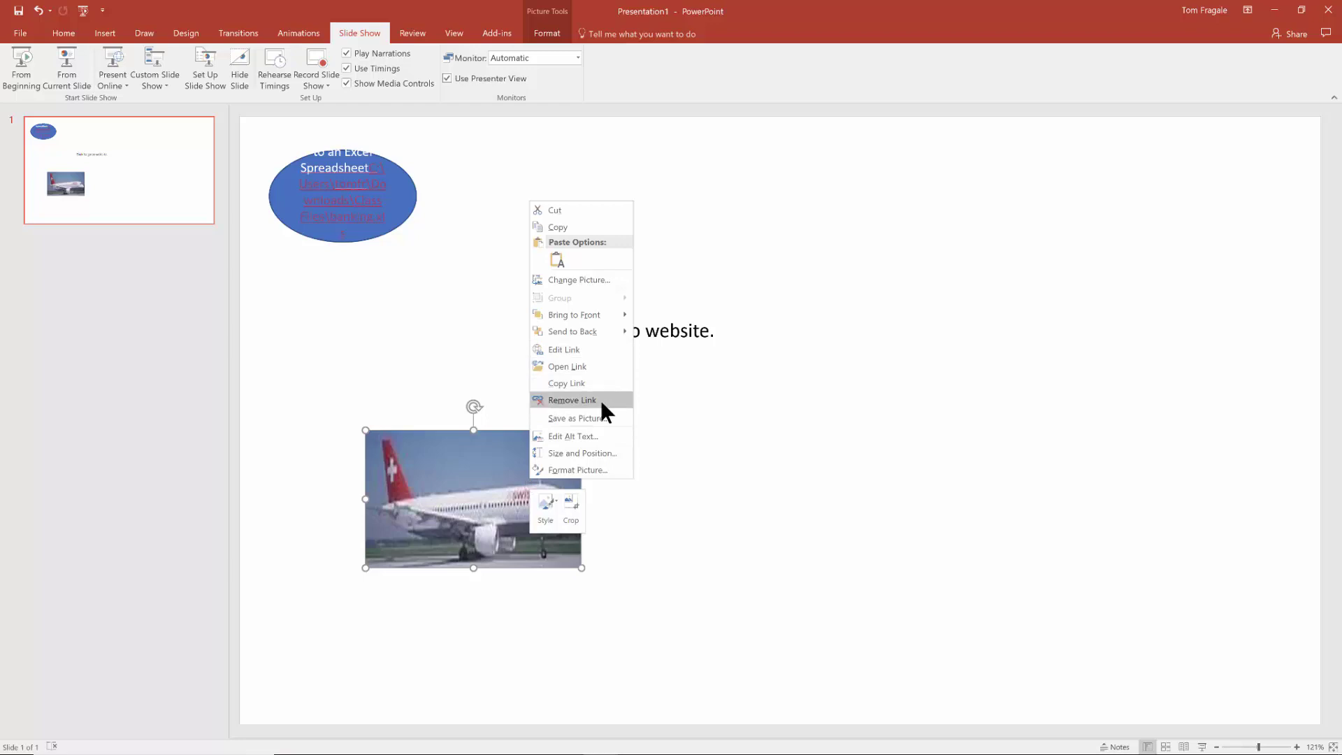
key("Escape")
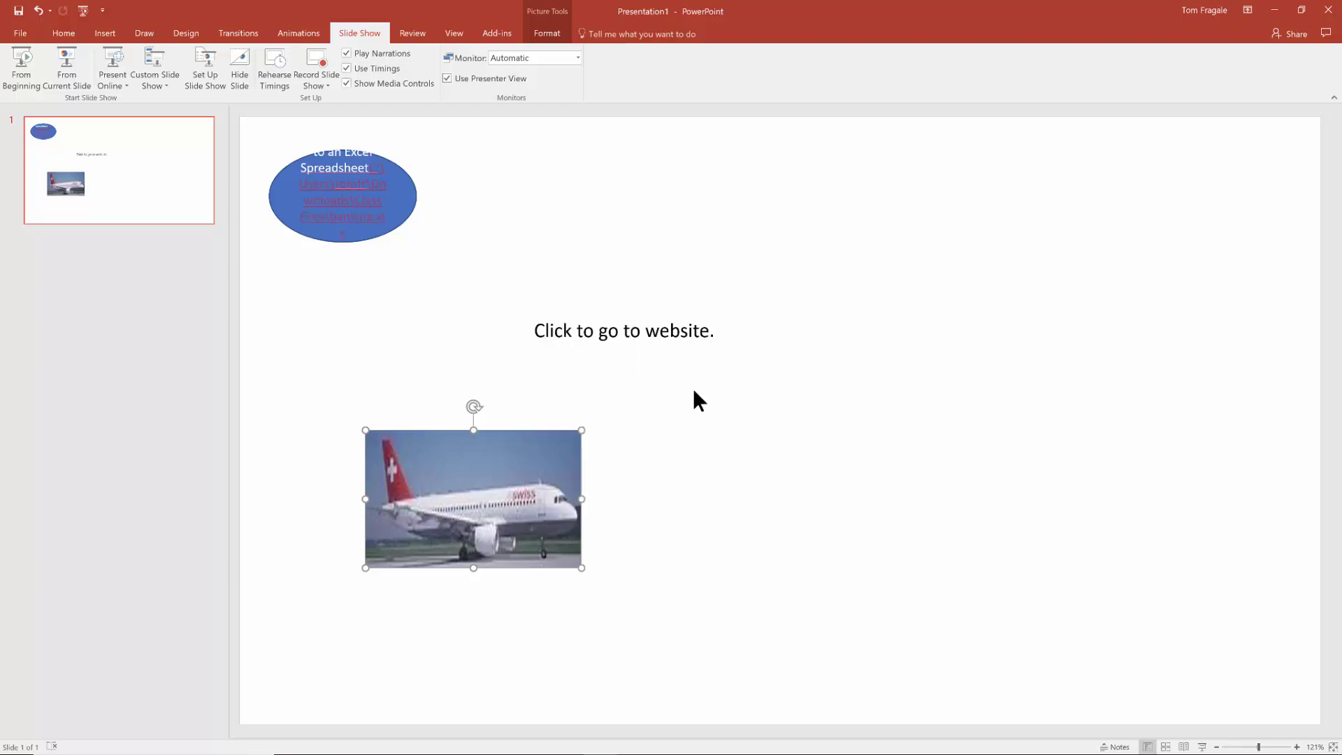
left_click(497, 354)
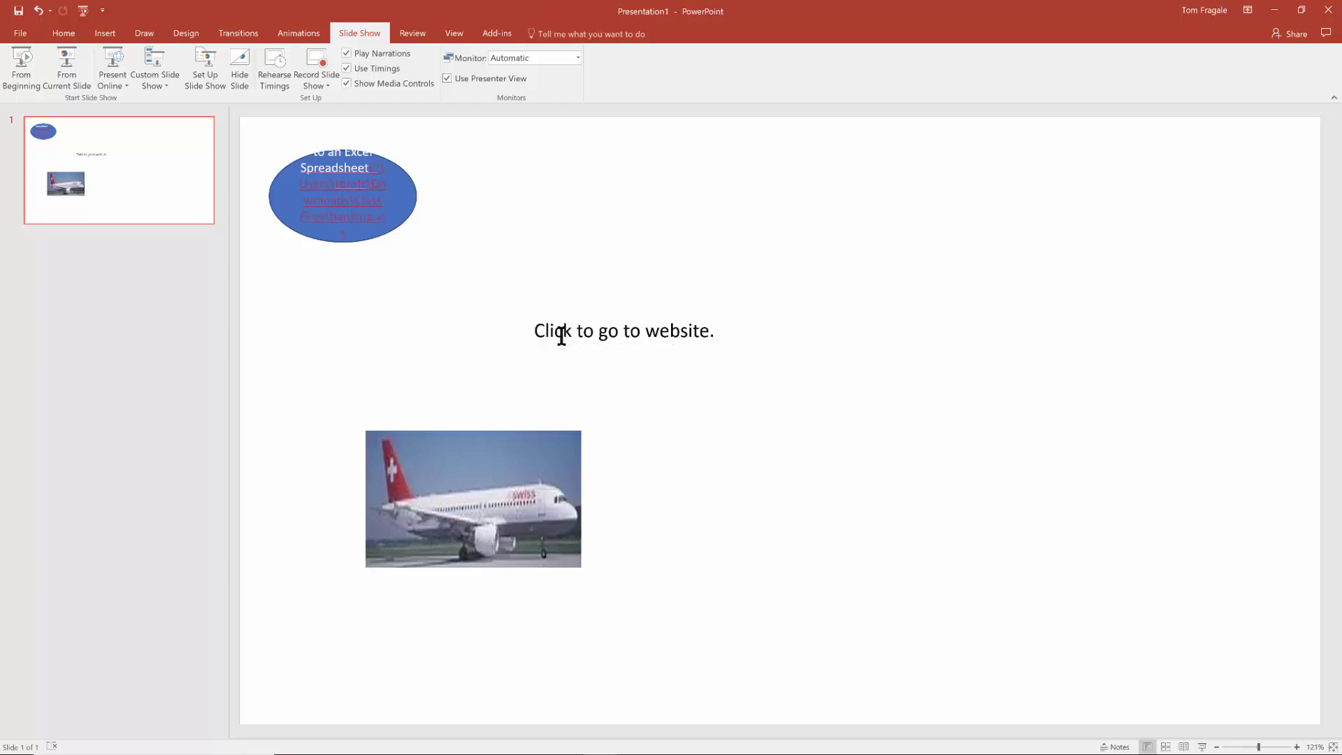
left_click(562, 336)
left_click(573, 347)
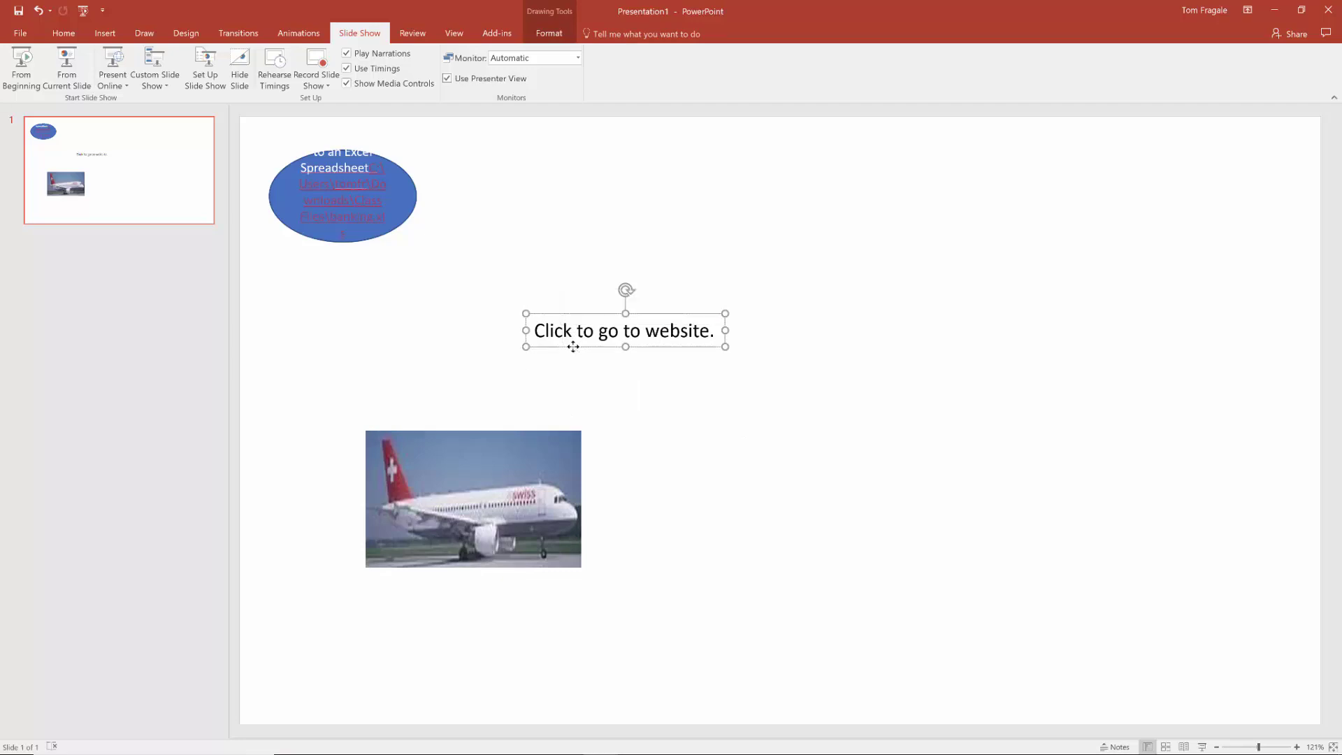
right_click(572, 347)
left_click(1023, 519)
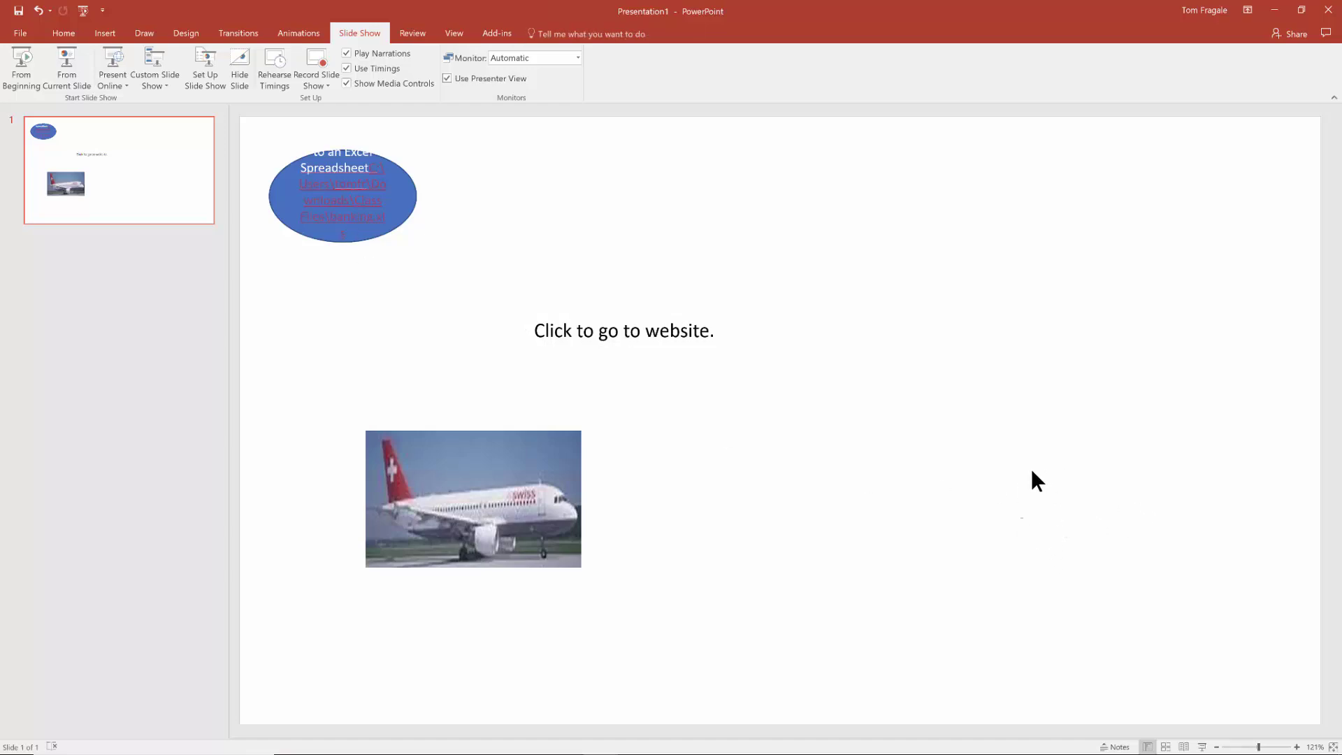
mouse_move(1181, 730)
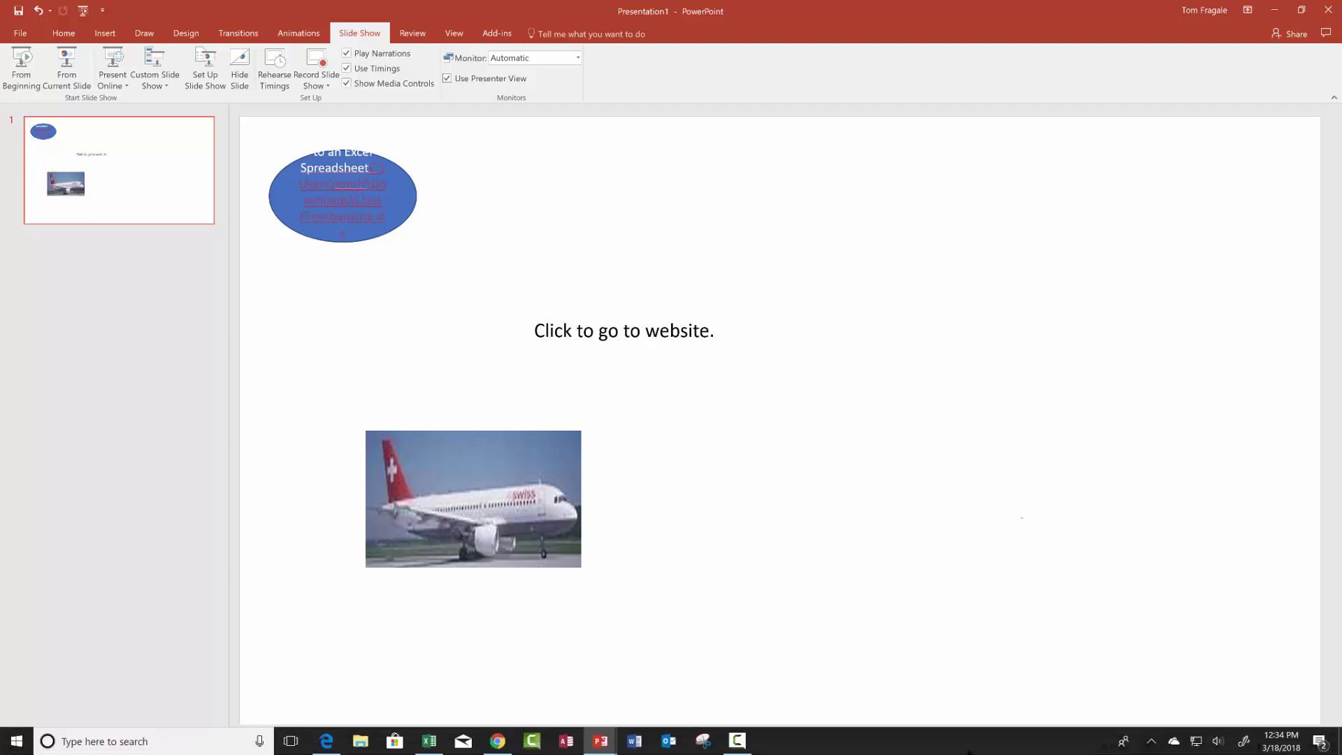